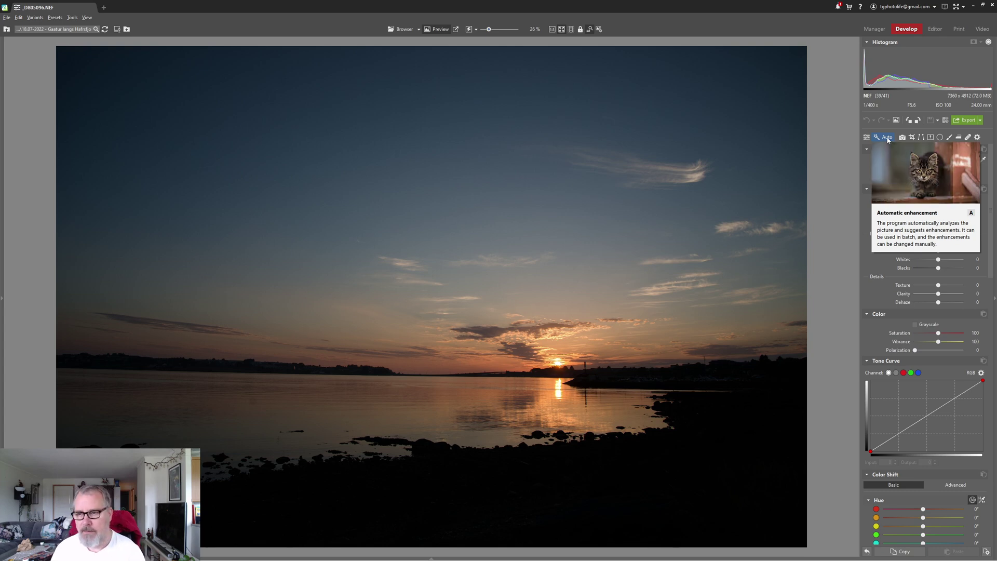
- Preview the Cold Orange preset, then close the presets list without applying anything
left_click(867, 138)
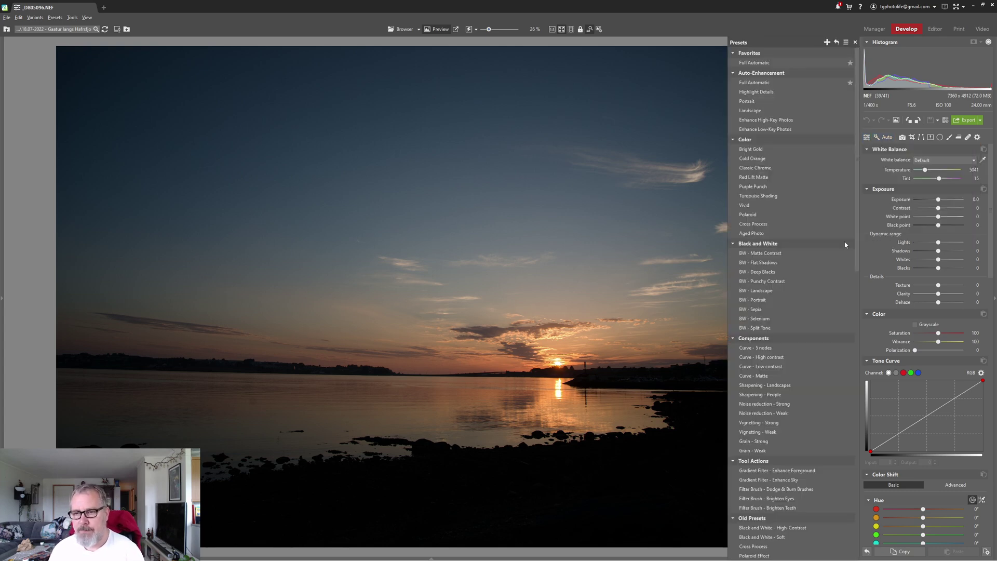
mouse_move(799, 165)
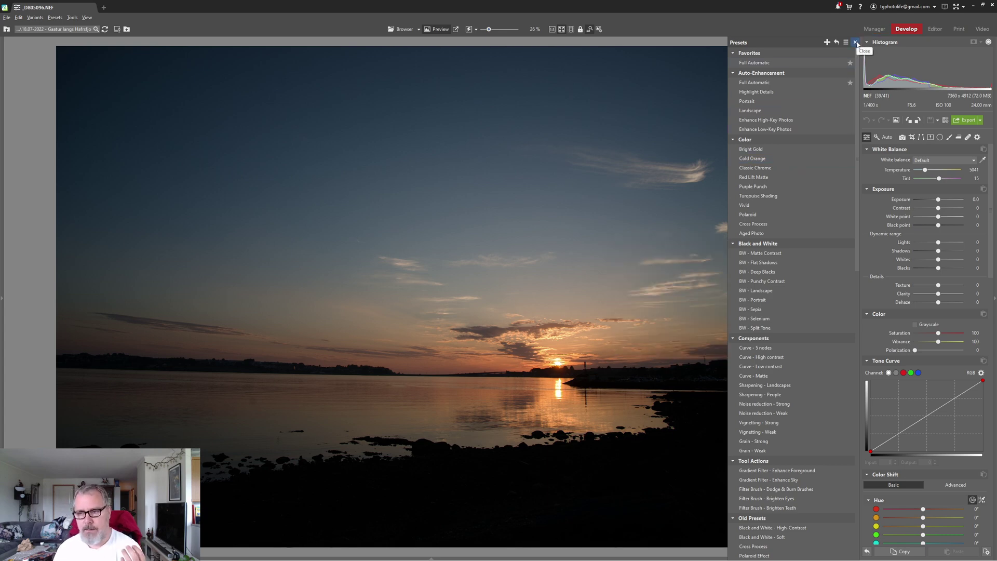
left_click(856, 42)
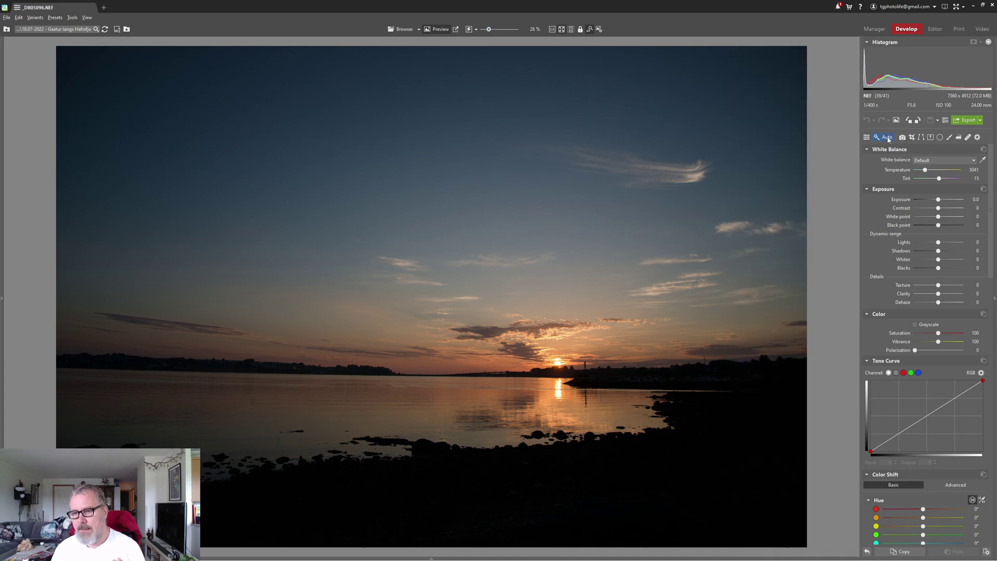
- Apply Auto enhancement, then raise Shadows to 95 while checking the dark rocks at 100% zoom
left_click(888, 138)
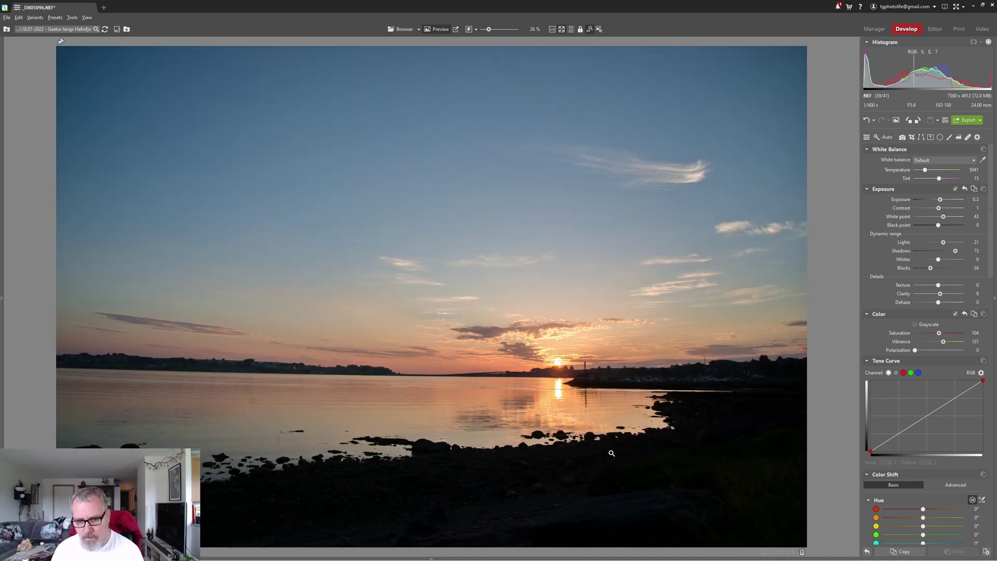
left_click(612, 453)
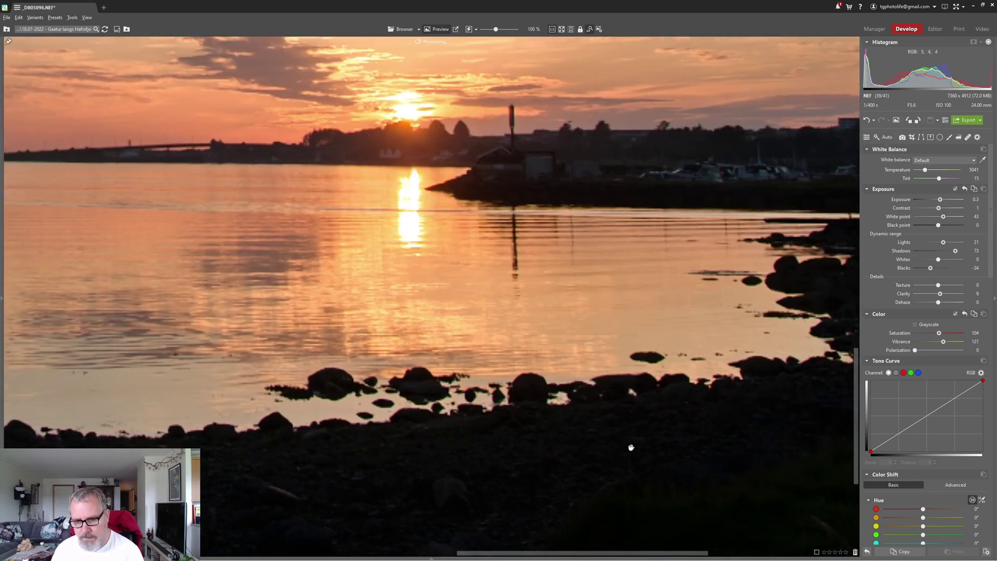
left_click_drag(730, 403, 571, 400)
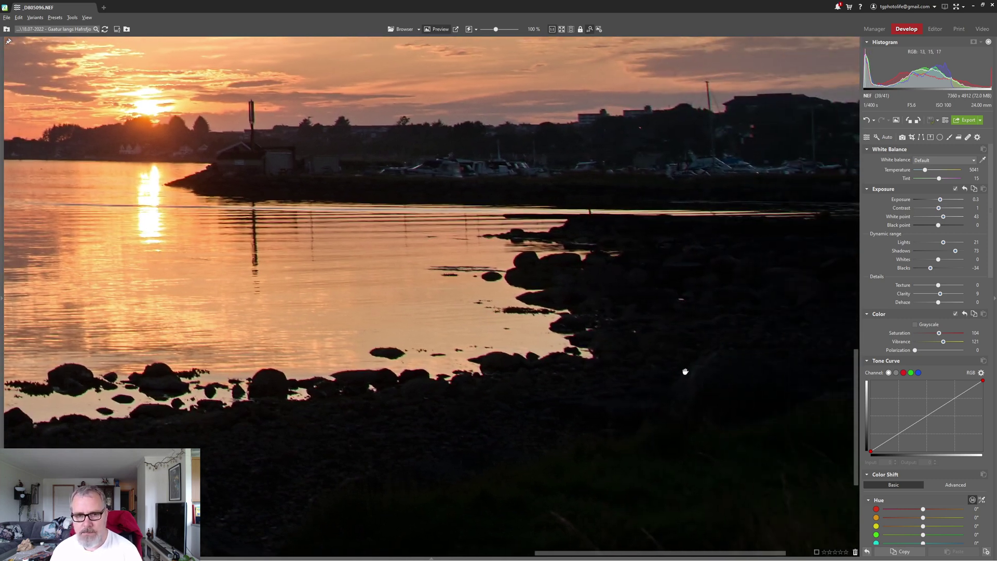
left_click_drag(673, 361, 605, 308)
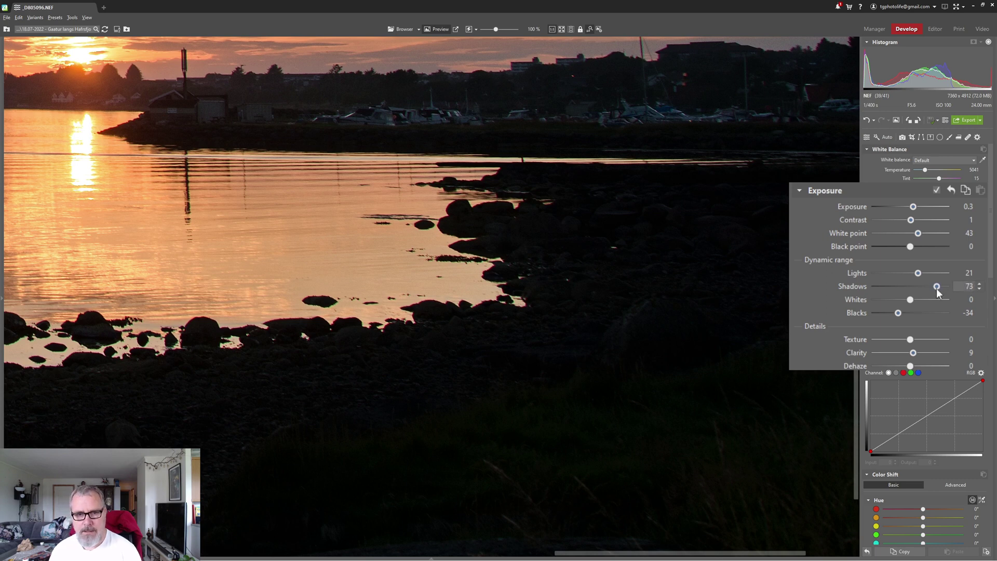
left_click_drag(940, 288, 943, 285)
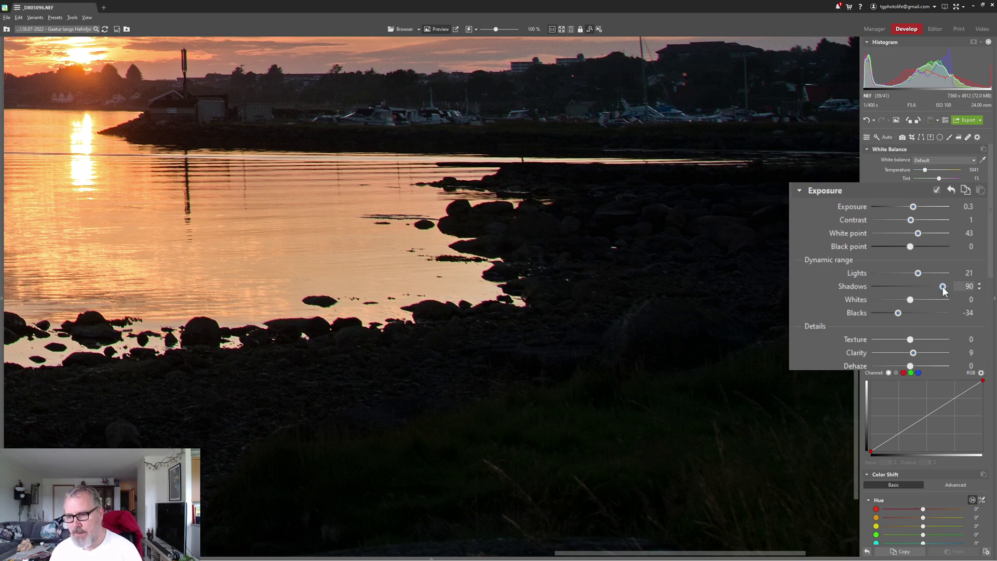
left_click_drag(944, 286, 945, 286)
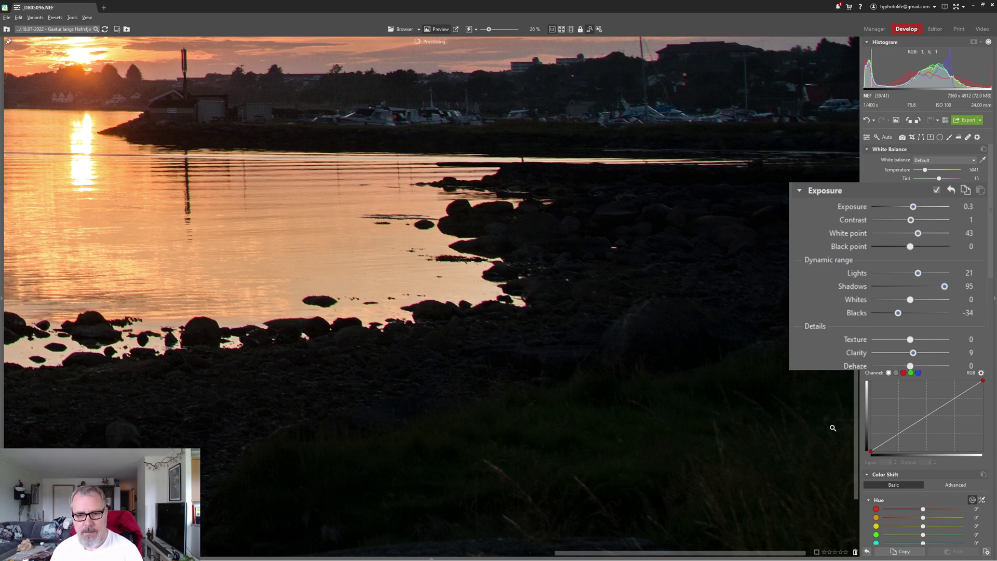
left_click(528, 246)
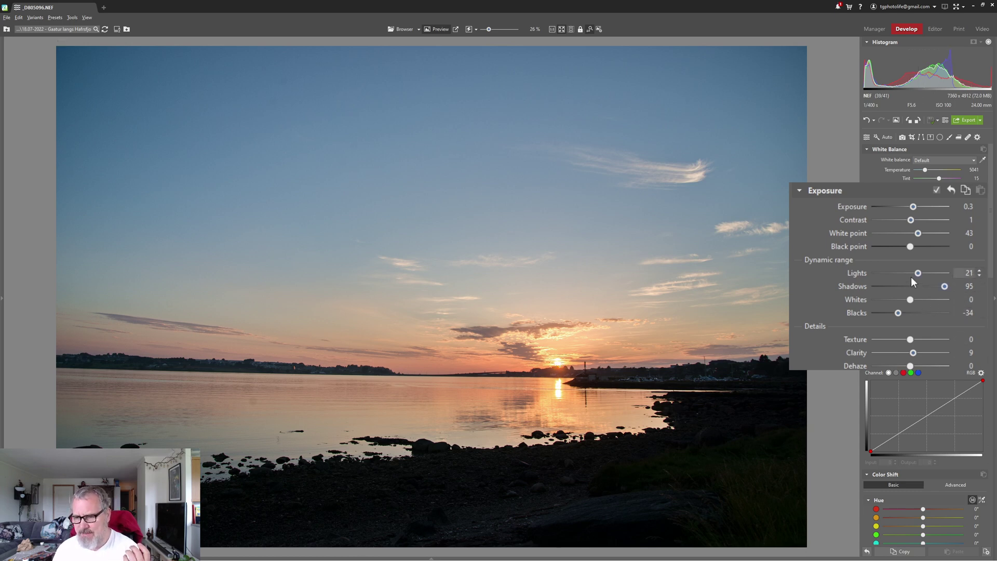
- Set Lights to -12 and Exposure to 0.5 in the Exposure panel
left_click_drag(917, 277, 908, 279)
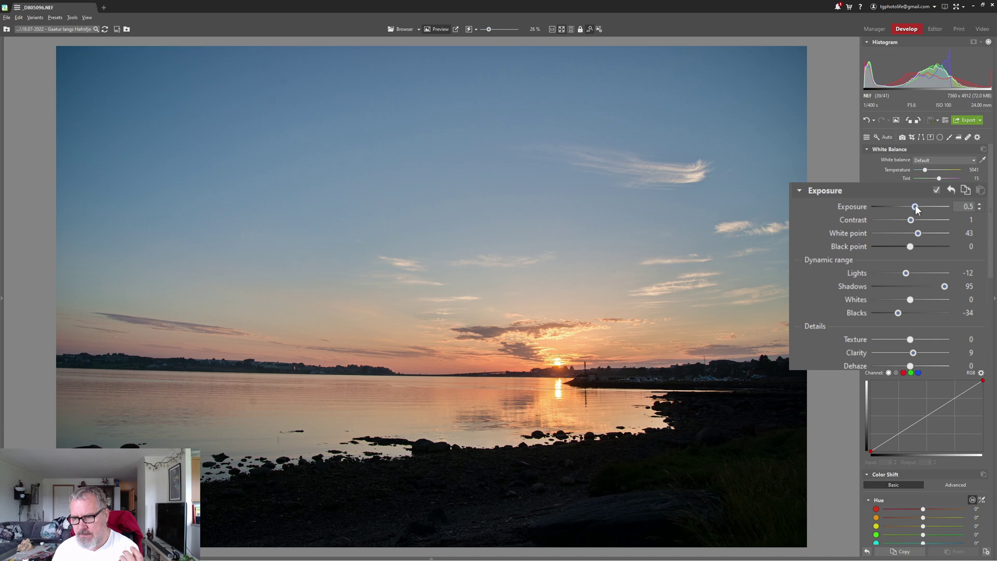
left_click_drag(915, 207, 917, 207)
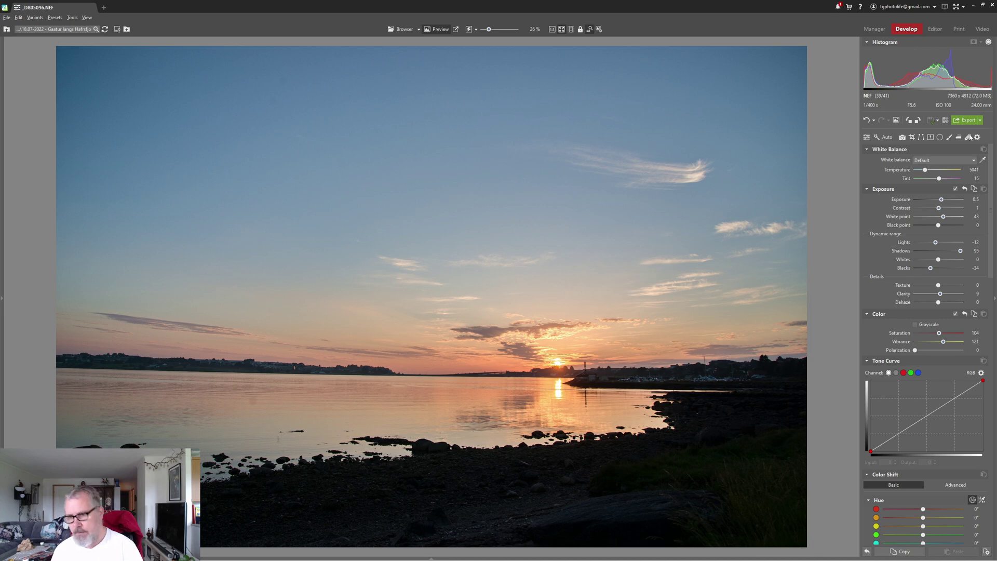
- Start a Filter Brush with Shadows 18 and a 401 diameter
mouse_move(927, 142)
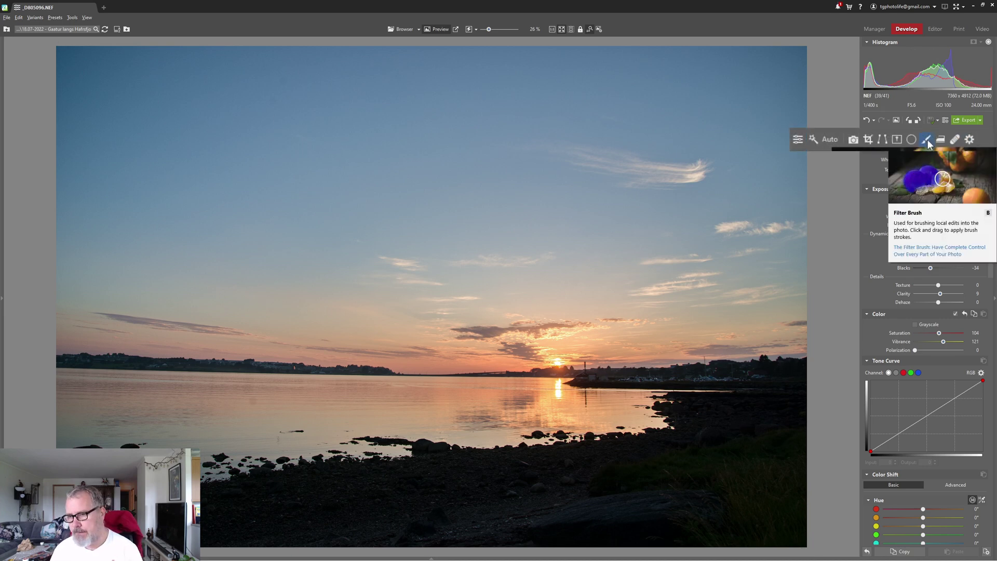
left_click(926, 141)
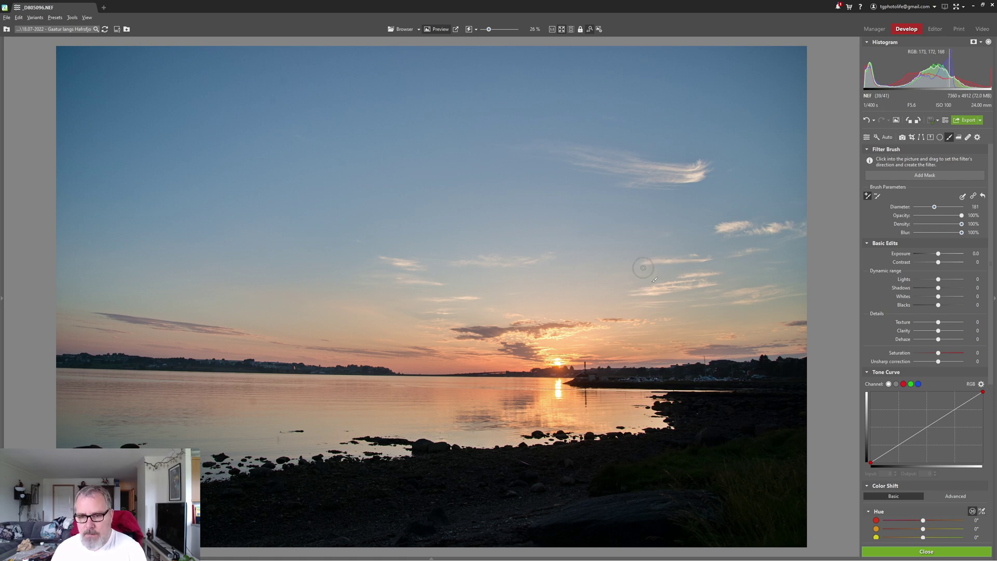
scroll(654, 280, "up", 5)
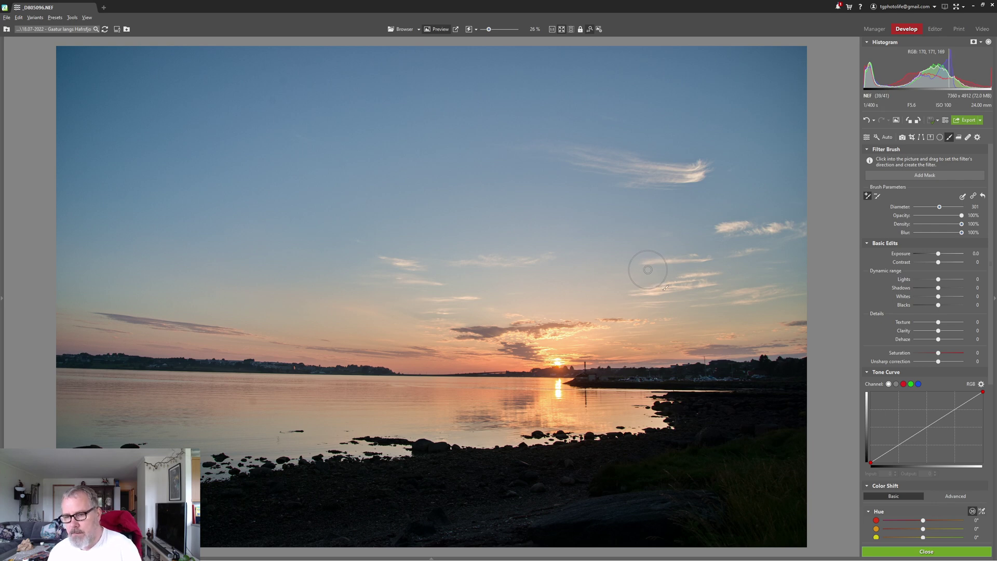
left_click_drag(938, 288, 940, 289)
left_click_drag(916, 366, 920, 367)
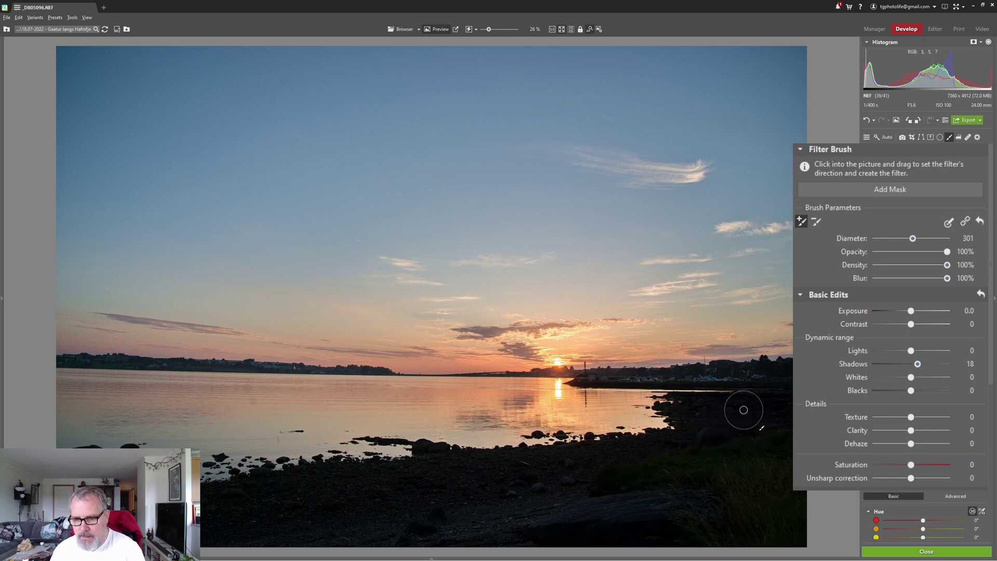
- Paint the brush adjustment over the dark shoreline rocks
scroll(746, 410, "up", 2)
left_click_drag(679, 412, 702, 412)
mouse_move(775, 414)
left_mouse_down()
mouse_move(775, 452)
mouse_move(708, 512)
mouse_move(764, 486)
mouse_move(727, 492)
mouse_move(745, 497)
mouse_move(761, 463)
mouse_move(541, 500)
mouse_move(617, 515)
mouse_move(776, 521)
mouse_move(556, 542)
mouse_move(264, 541)
left_mouse_up()
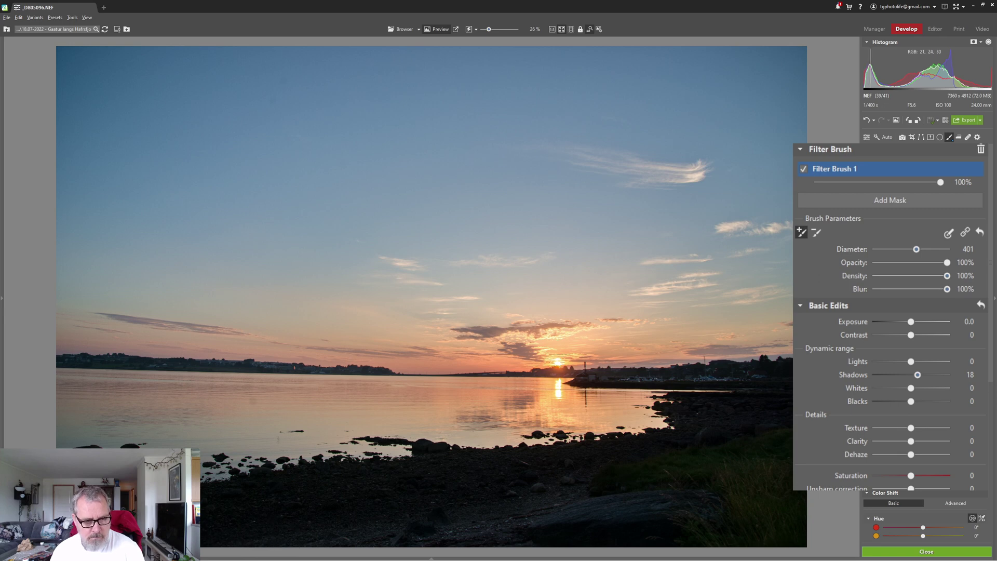
- Paint more of the shoreline, then set Filter Brush 1 to Exposure 0.6 and Shadows 32
mouse_move(192, 522)
left_mouse_down()
mouse_move(352, 478)
mouse_move(574, 463)
mouse_move(270, 510)
mouse_move(176, 512)
mouse_move(520, 494)
mouse_move(625, 475)
mouse_move(703, 414)
mouse_move(808, 412)
left_mouse_up()
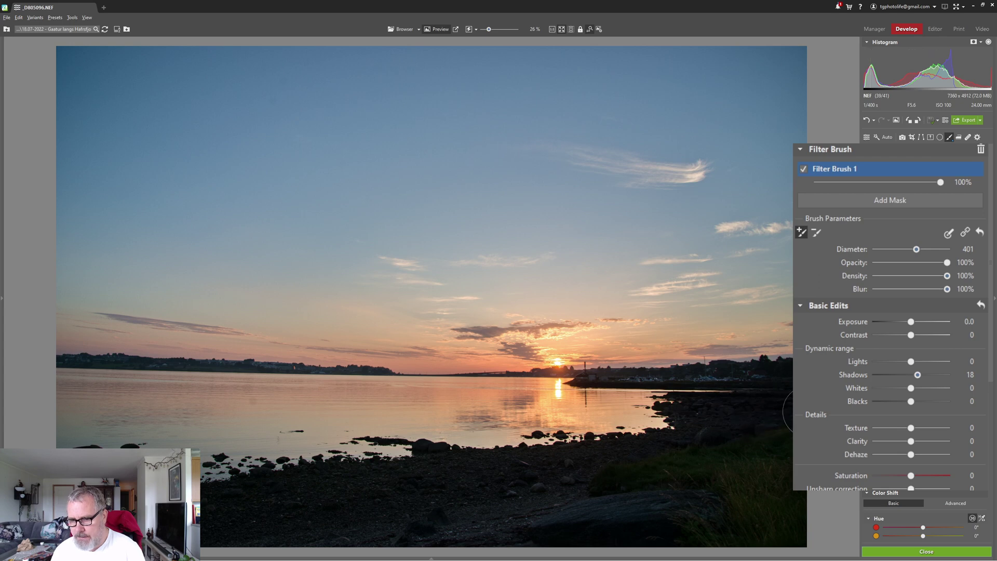
left_click(914, 322)
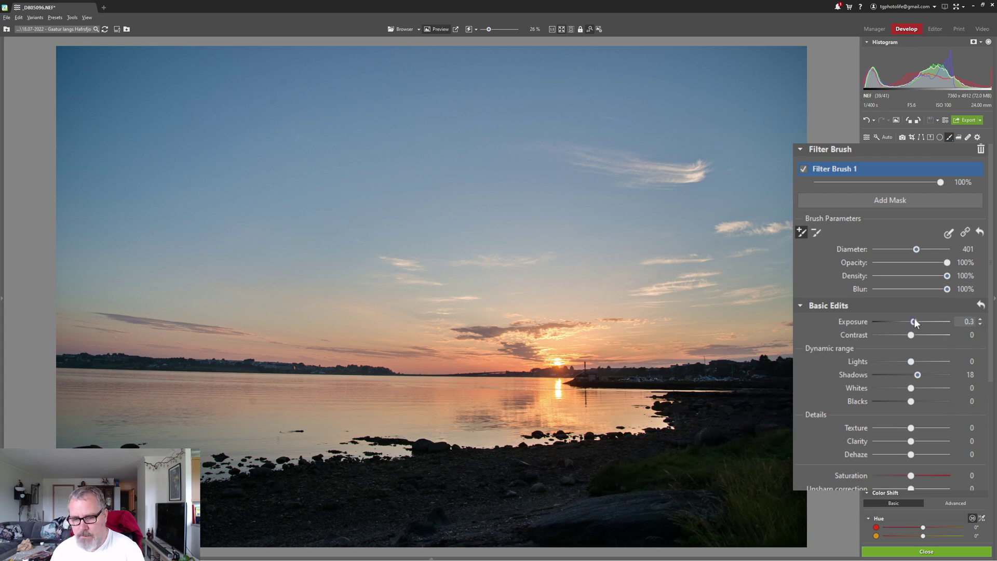
left_click_drag(922, 375, 923, 376)
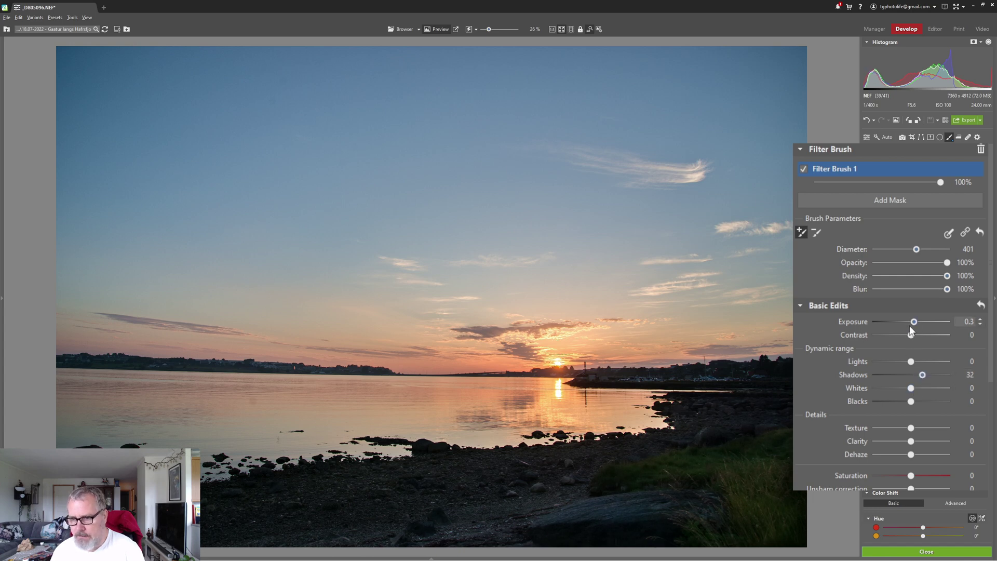
left_click_drag(917, 322, 910, 336)
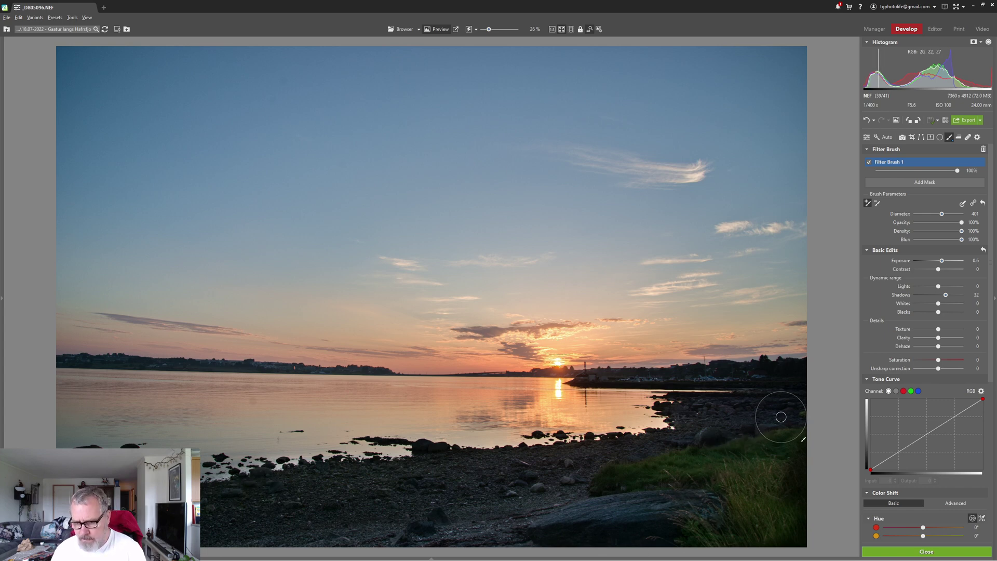
- With a ~111 brush diameter, paint more strokes along the right-hand shoreline and harbour
mouse_move(790, 390)
left_mouse_down()
mouse_move(798, 396)
mouse_move(754, 431)
mouse_move(795, 407)
mouse_move(758, 377)
left_mouse_up()
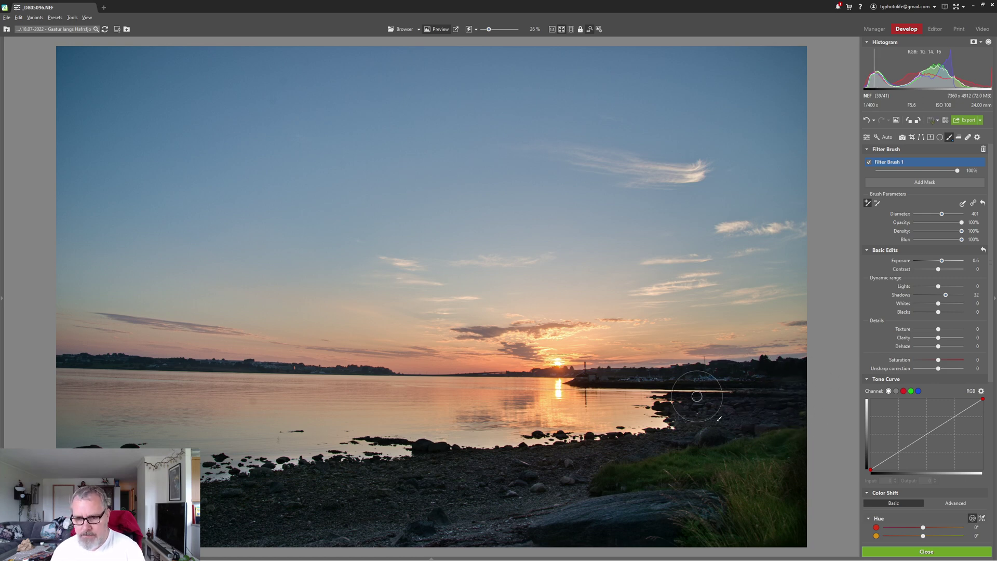
scroll(736, 388, "down", 2)
scroll(736, 388, "down", 4)
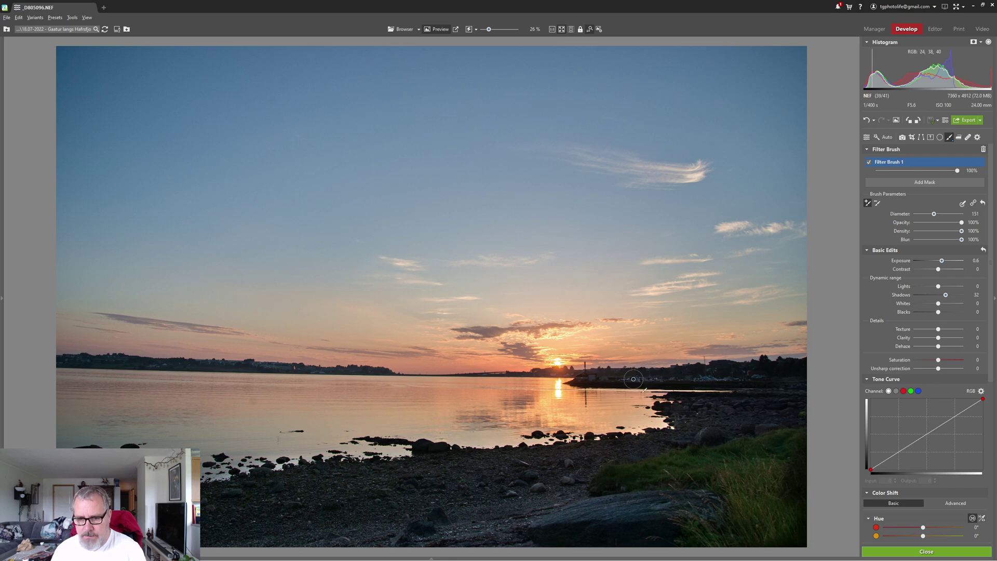
mouse_move(609, 380)
left_mouse_down()
mouse_move(785, 387)
mouse_move(800, 385)
mouse_move(806, 365)
mouse_move(603, 382)
left_mouse_up()
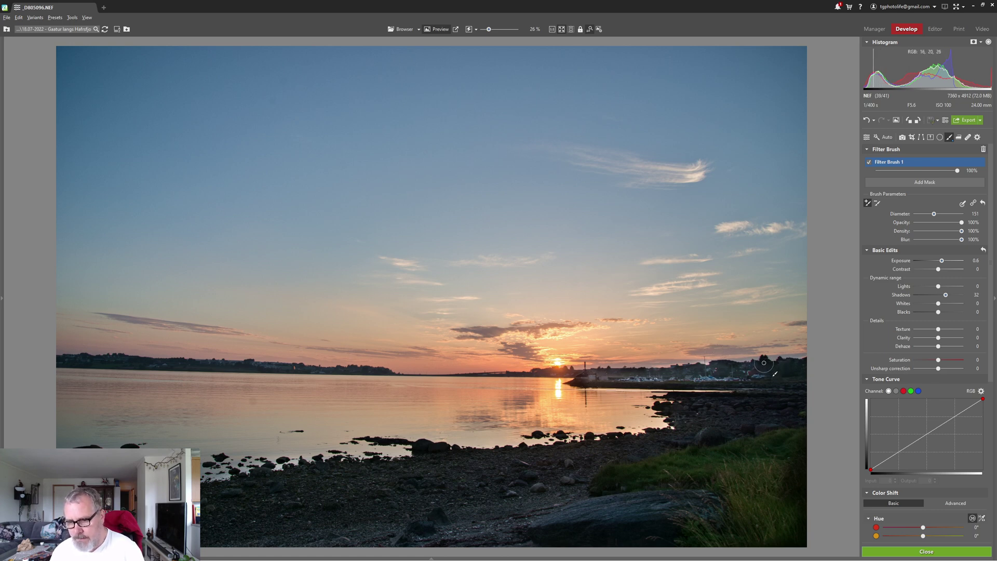
scroll(773, 371, "down", 2)
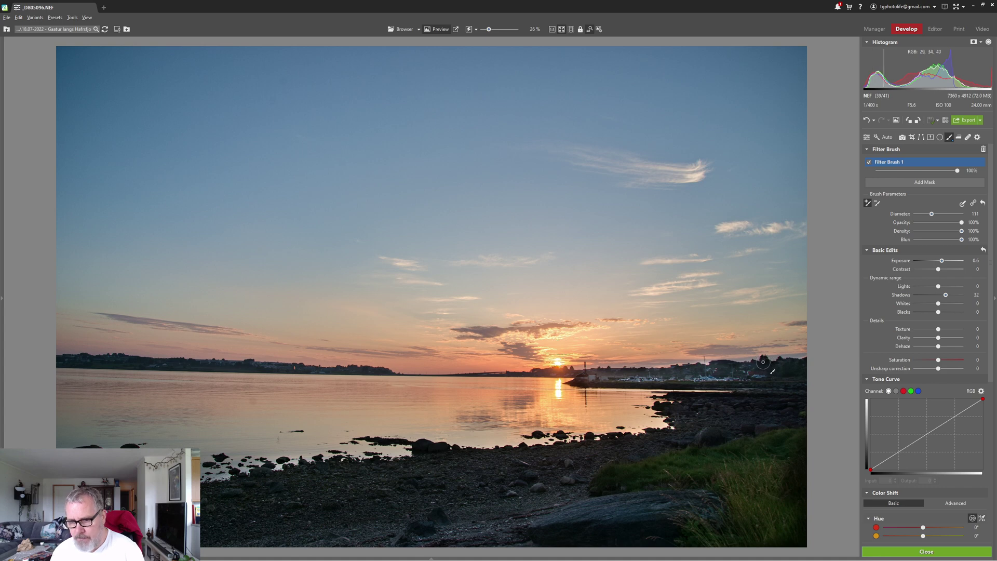
left_click_drag(763, 362, 780, 365)
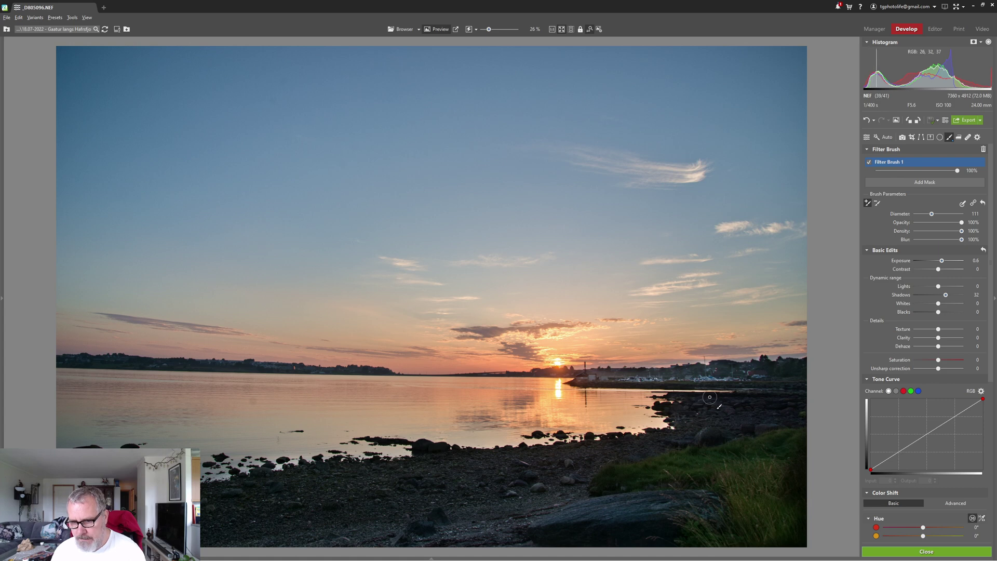
mouse_move(713, 397)
left_mouse_down()
mouse_move(762, 399)
mouse_move(708, 417)
mouse_move(667, 409)
mouse_move(672, 396)
mouse_move(701, 398)
mouse_move(713, 455)
mouse_move(735, 436)
mouse_move(708, 447)
left_mouse_up()
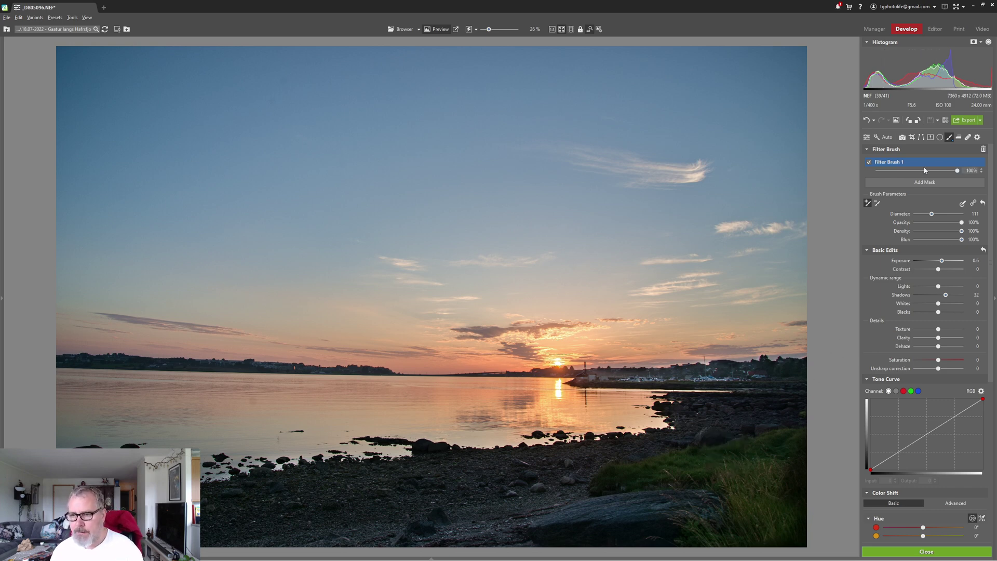
- Raise Filter Brush 1 Shadows to 50 and Contrast to 15, toggling the brush off and on to compare
mouse_move(928, 166)
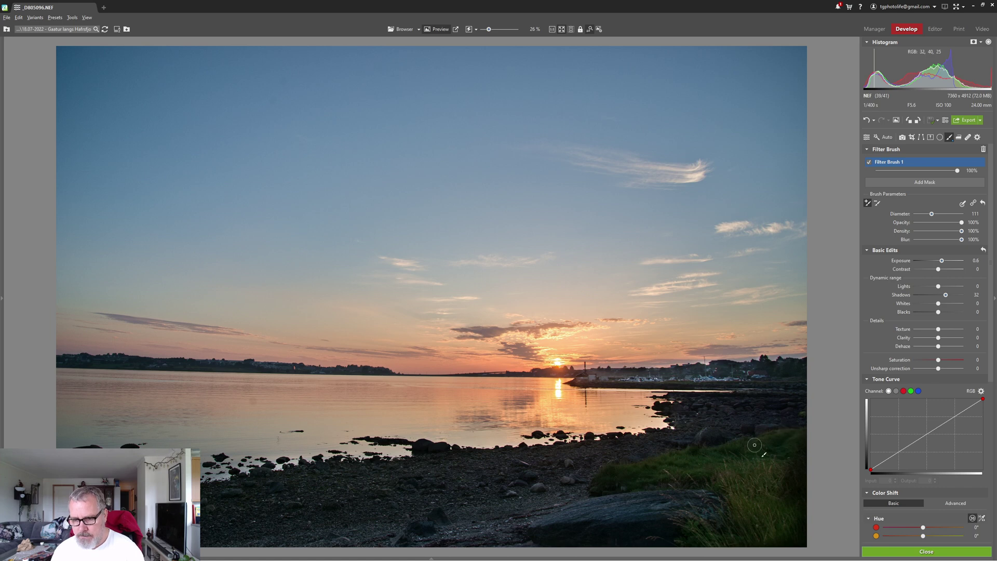
scroll(769, 442, "up", 5)
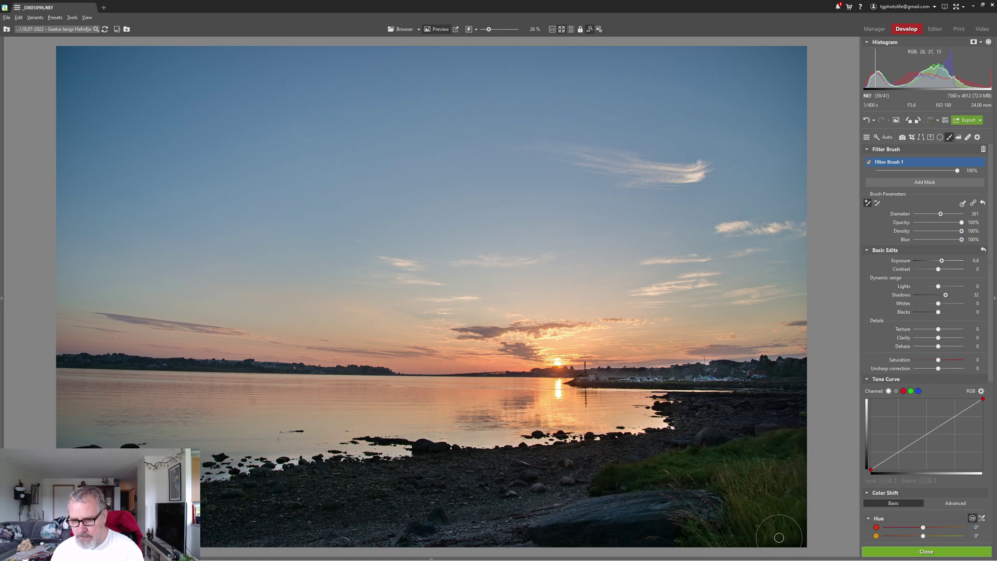
left_click_drag(923, 374, 929, 374)
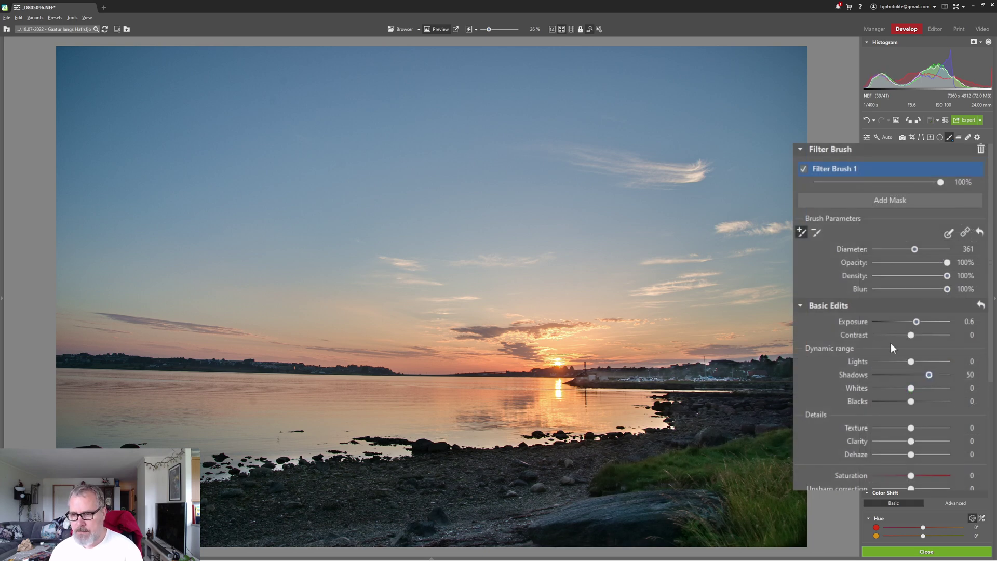
left_click_drag(915, 335, 916, 335)
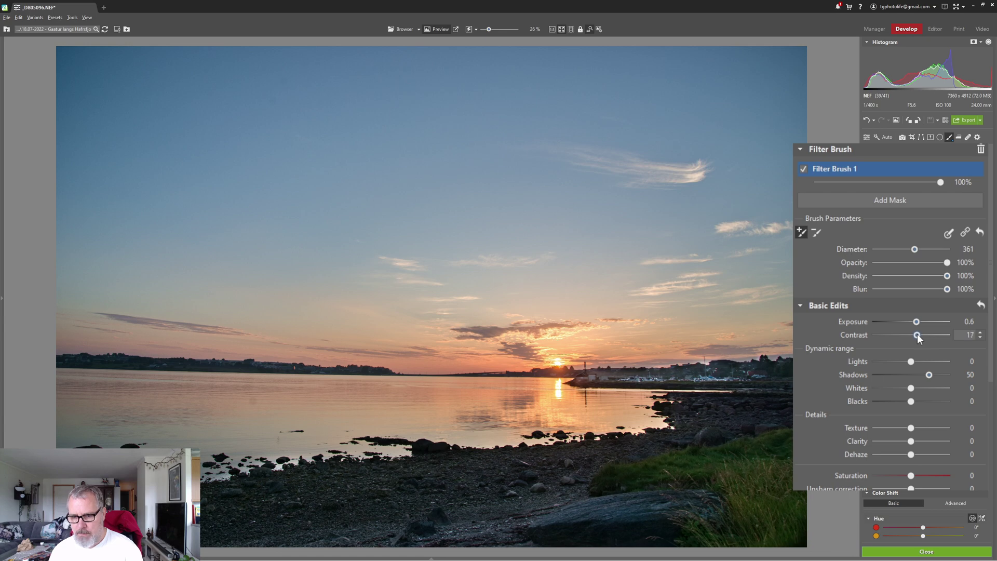
left_click_drag(918, 338, 918, 338)
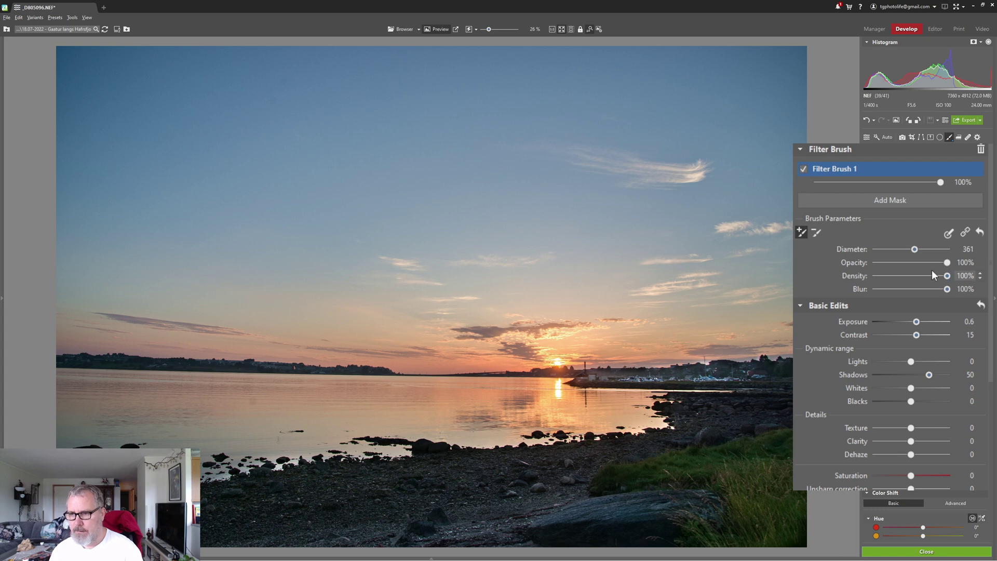
left_click(803, 169)
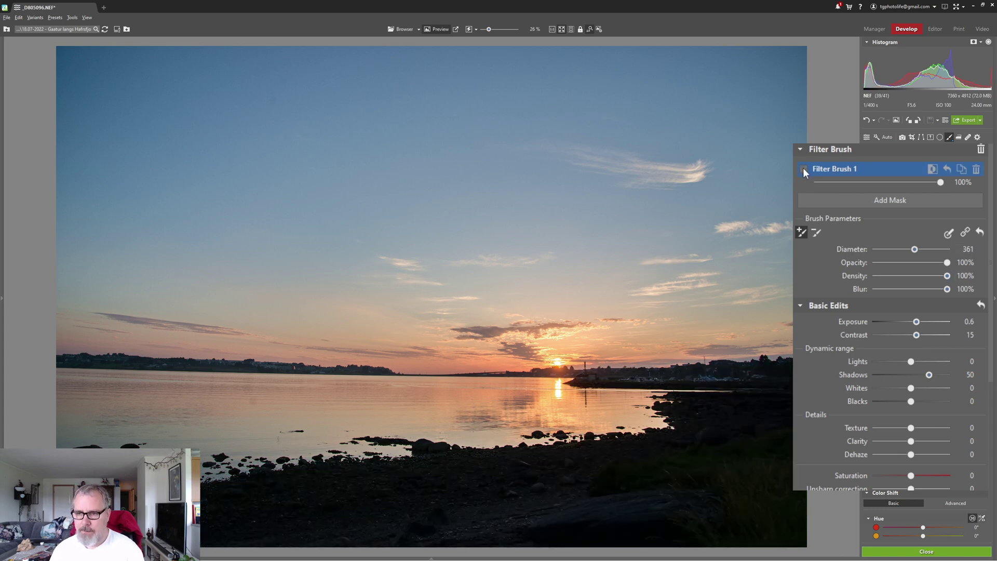
left_click(803, 169)
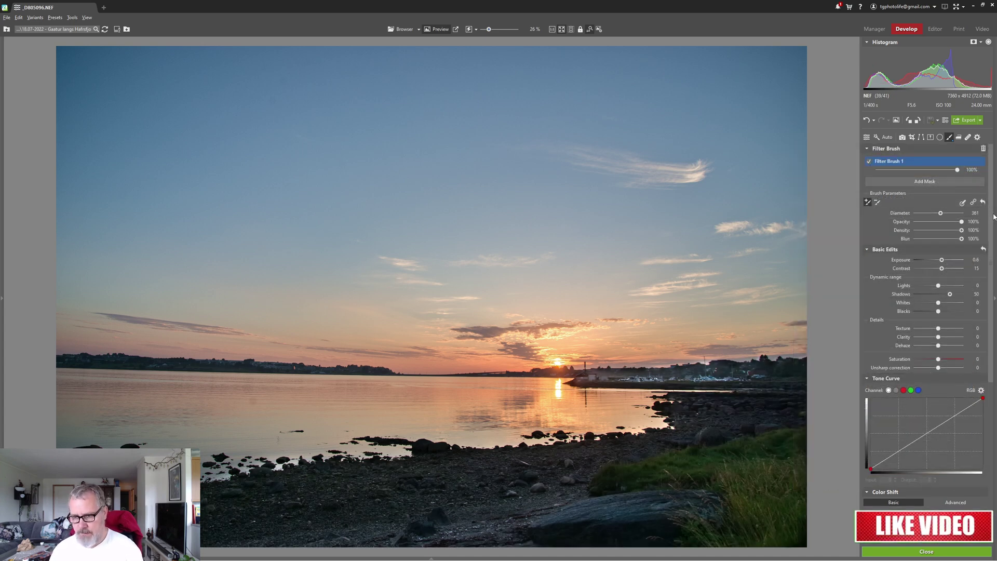
- Add Clarity 15 to Filter Brush 1 and close the brush panel
scroll(995, 219, "down", 1)
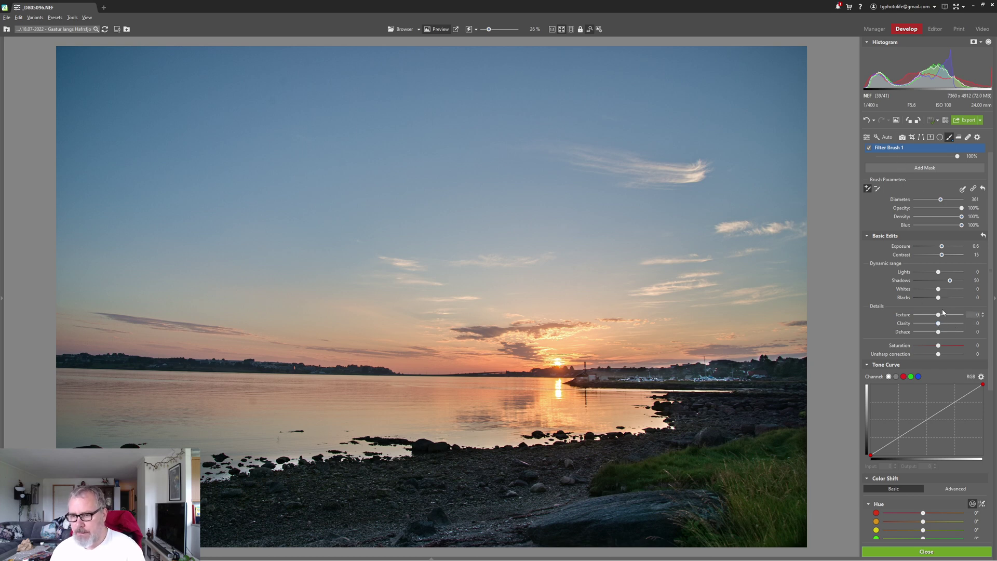
left_click_drag(938, 324, 944, 325)
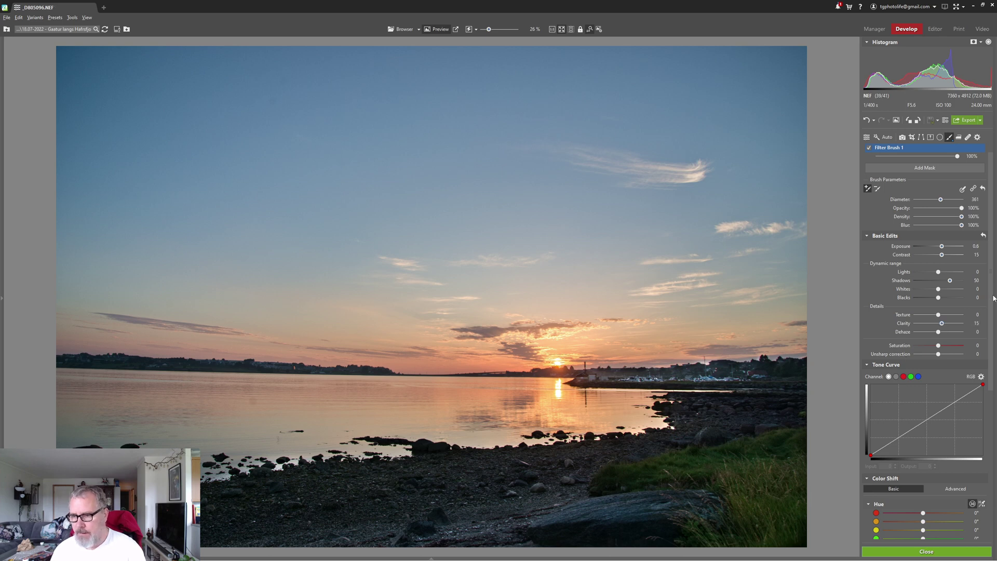
scroll(995, 298, "down", 6)
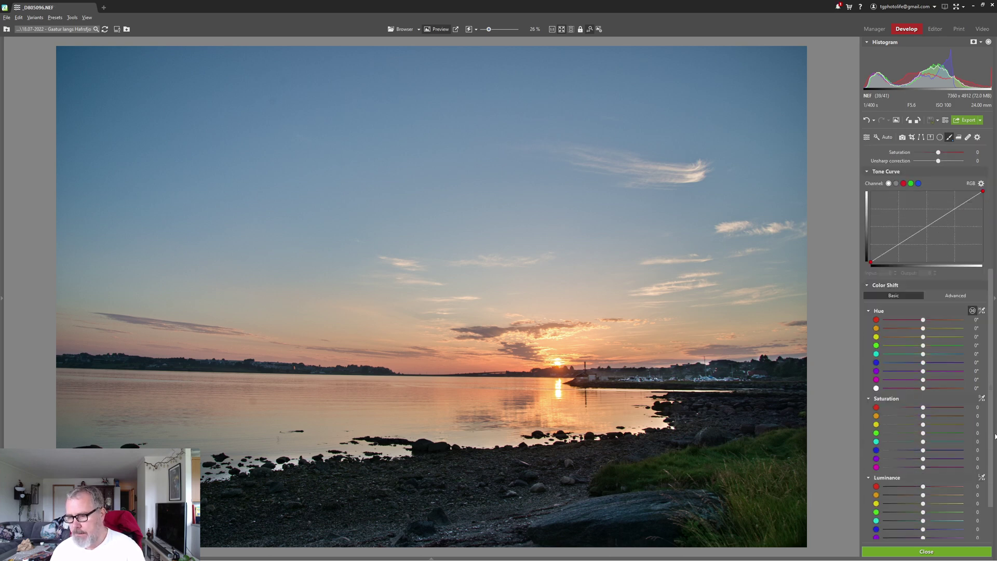
scroll(995, 442, "down", 2)
scroll(995, 500, "up", 8)
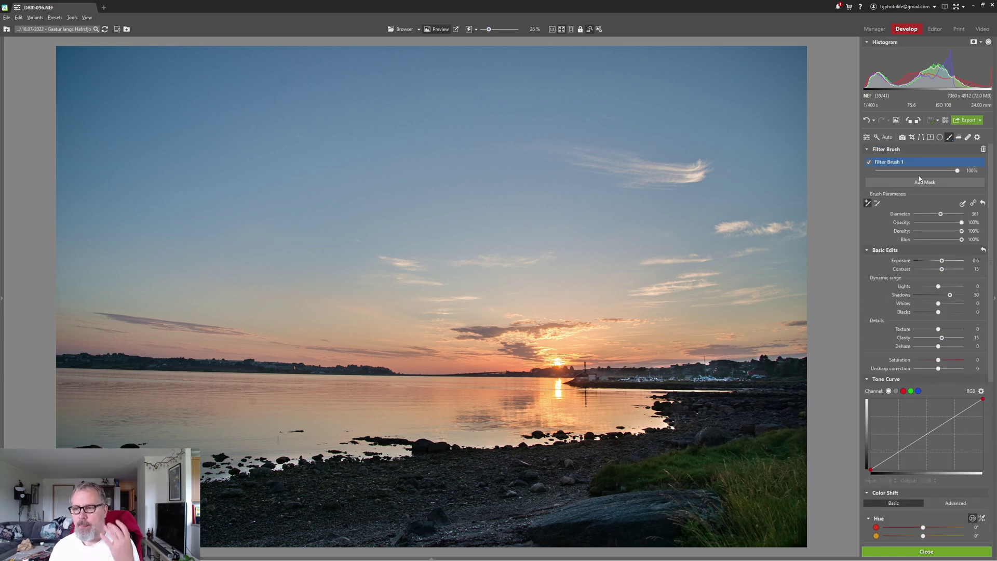
mouse_move(922, 163)
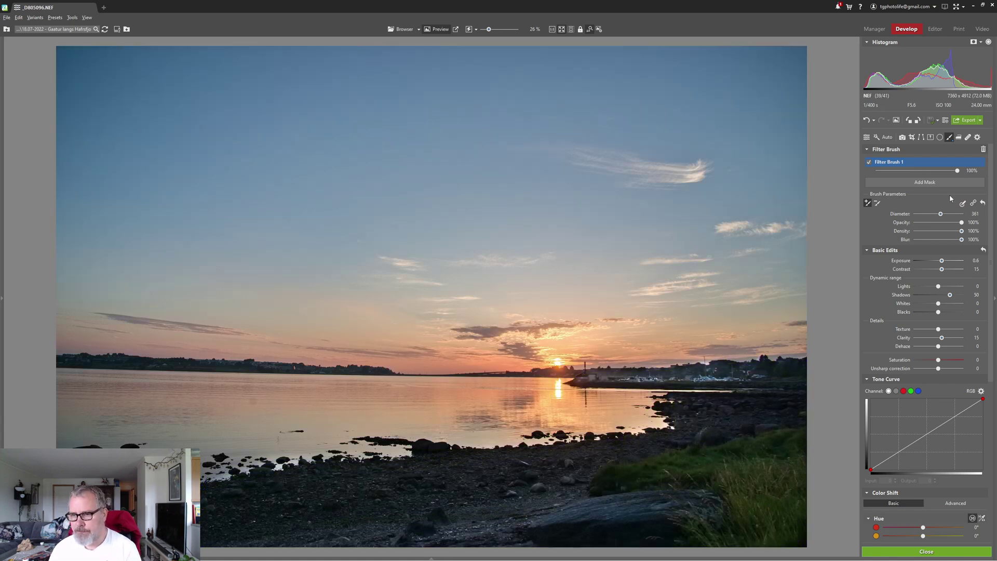
left_click(928, 552)
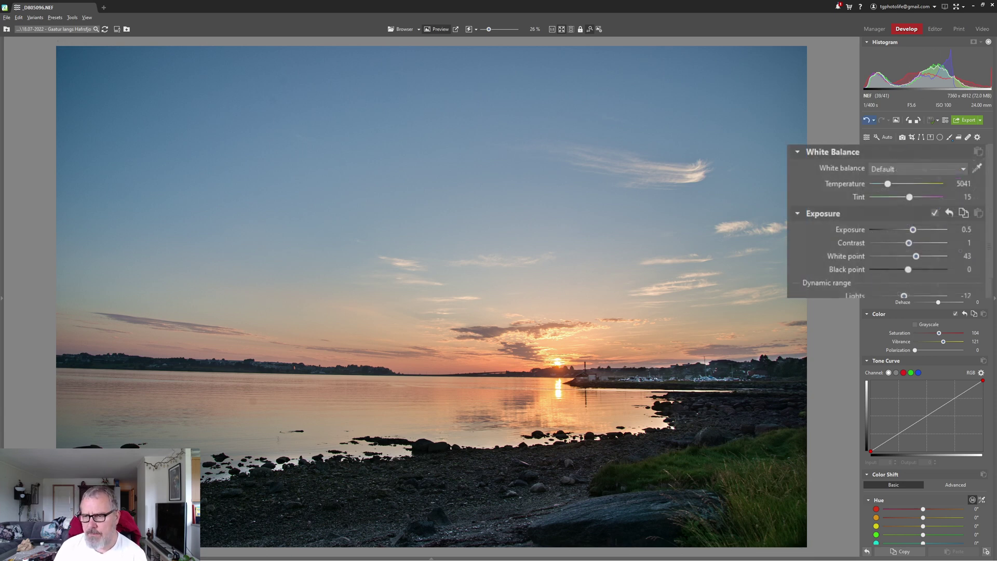
- Crop to a 2:1 ratio with the frame shifted down to trim the top sky
left_click(912, 137)
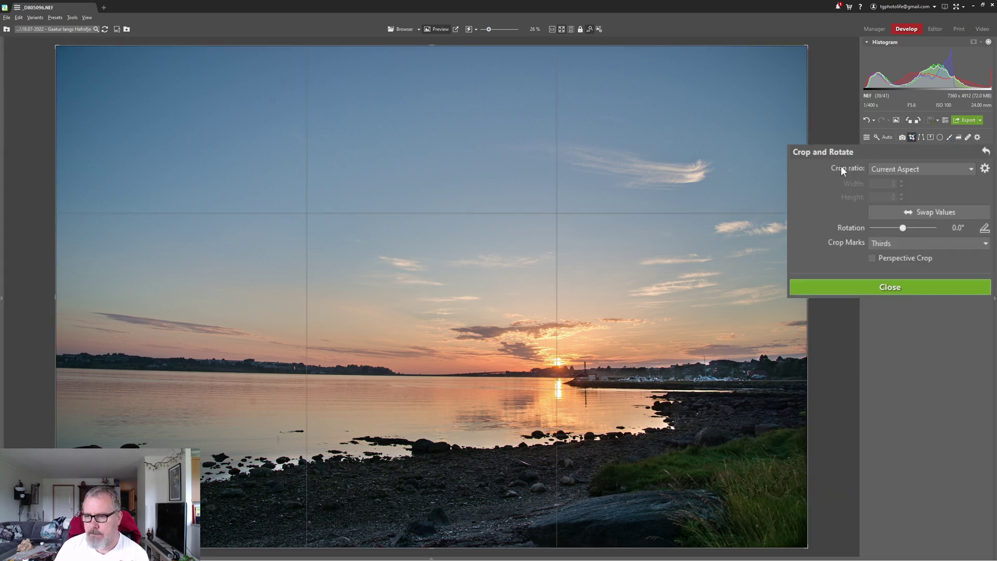
left_click(886, 170)
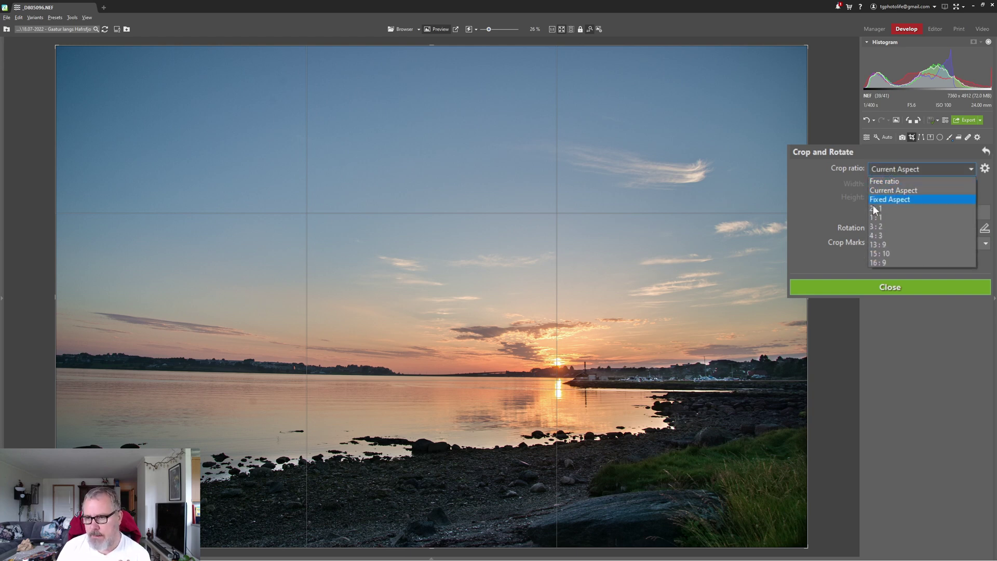
left_click(875, 208)
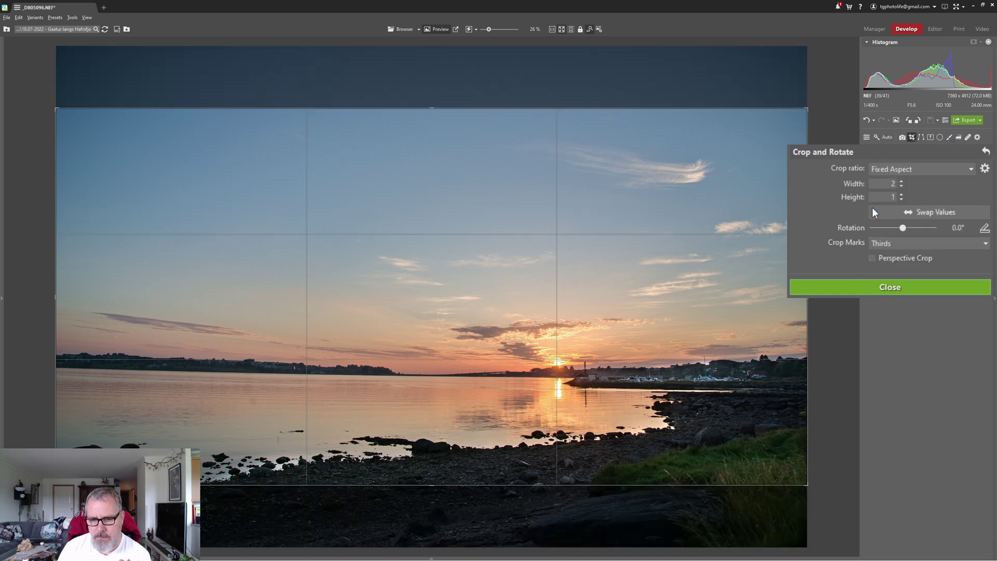
left_click_drag(575, 395, 617, 428)
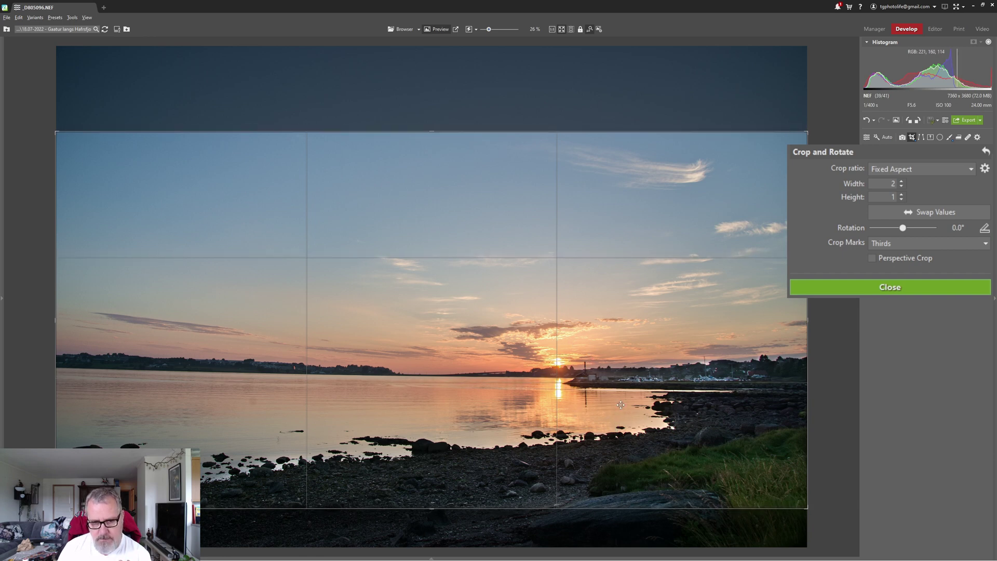
left_click_drag(621, 409, 622, 413)
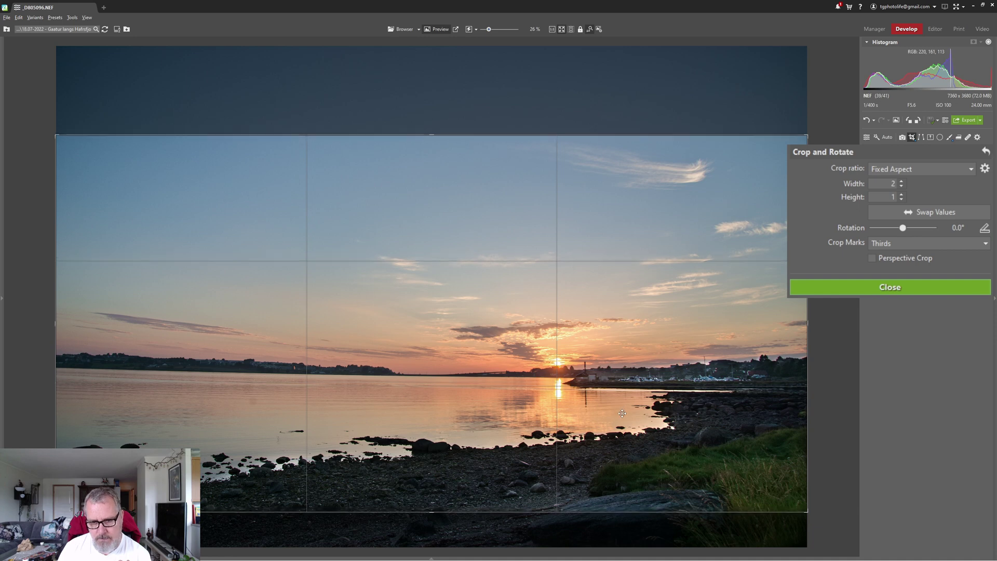
left_click(853, 288)
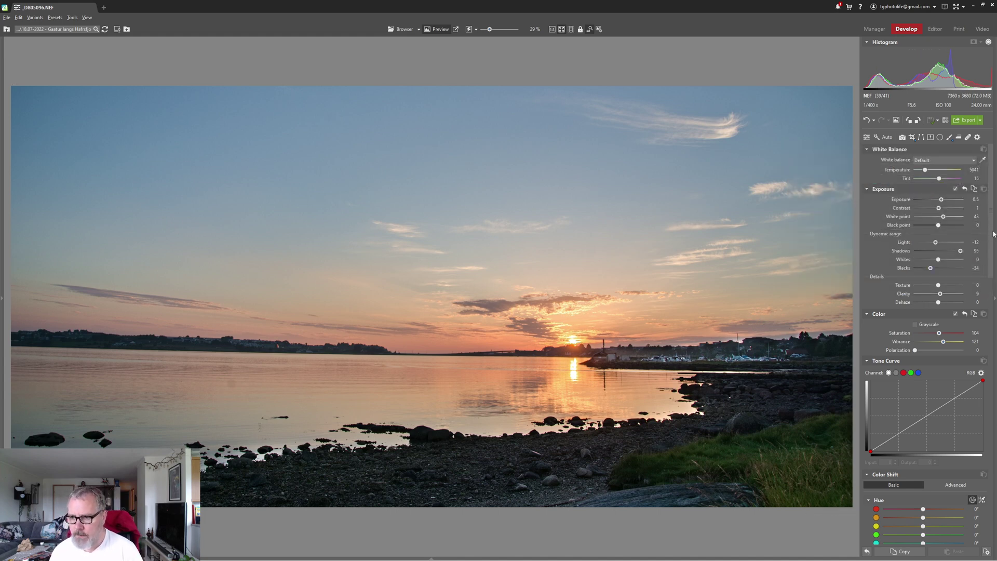
- Set global Exposure to 0.3 and Contrast to 17
left_click_drag(993, 234, 994, 248)
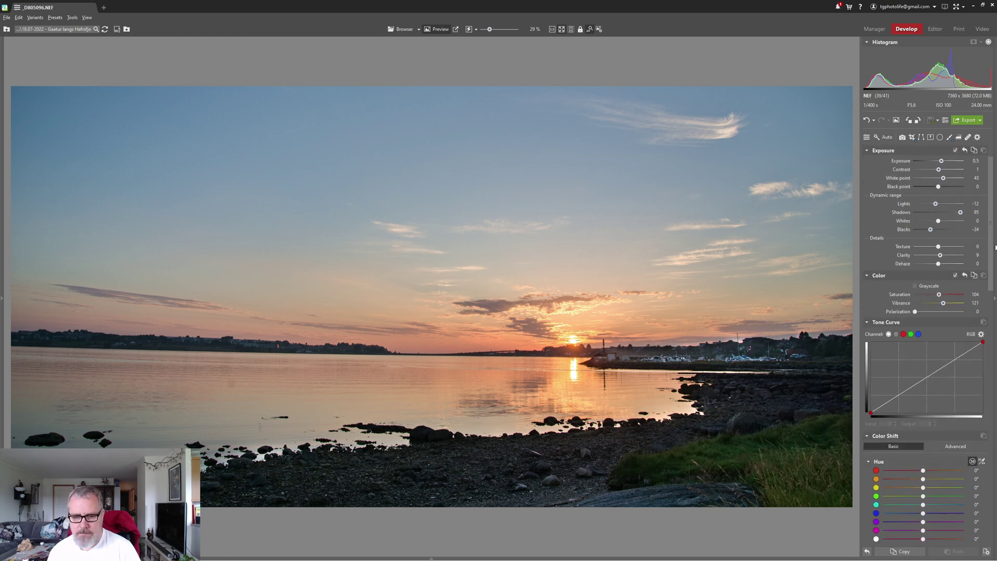
scroll(944, 180, "up", 1)
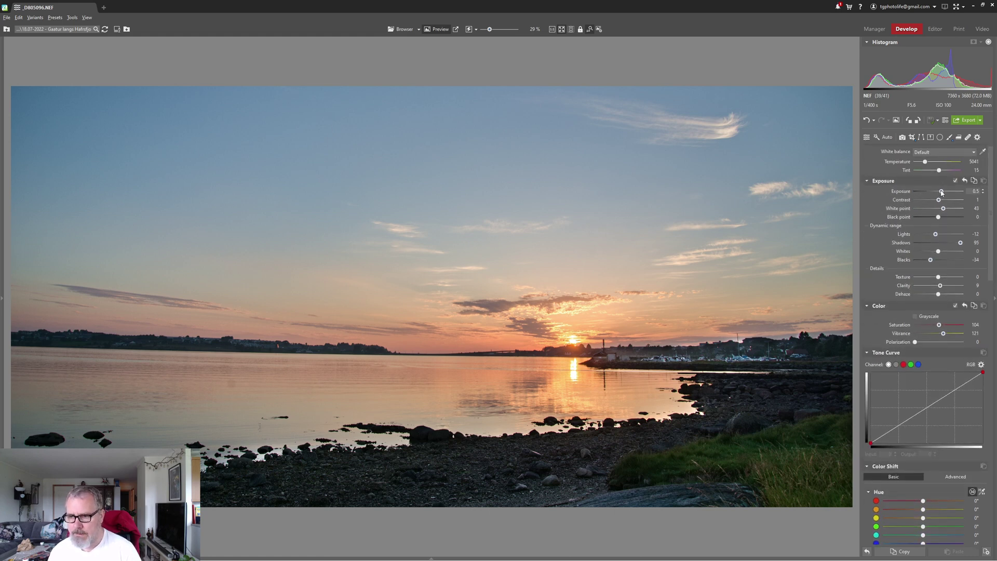
left_click_drag(941, 192, 940, 193)
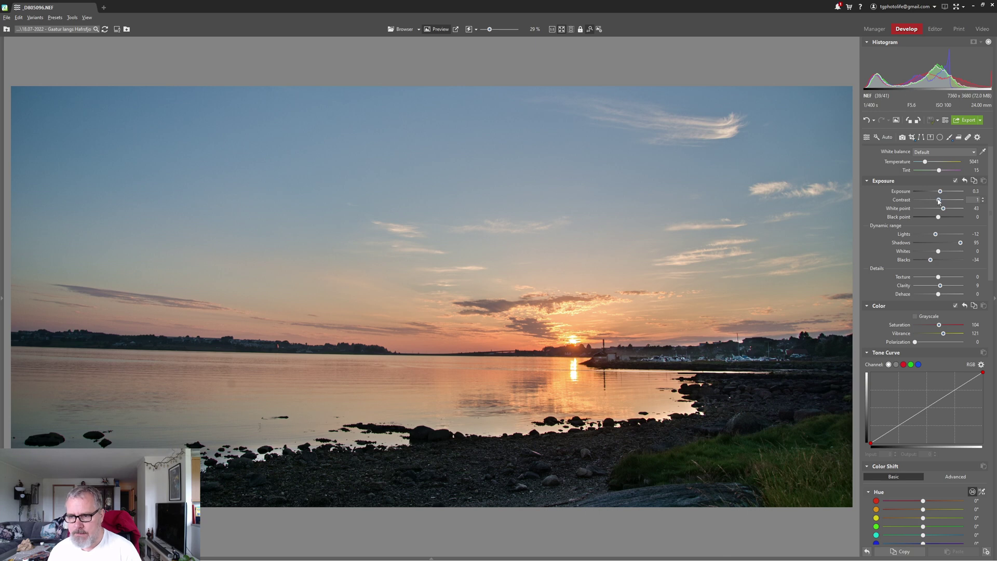
left_click_drag(939, 201, 942, 201)
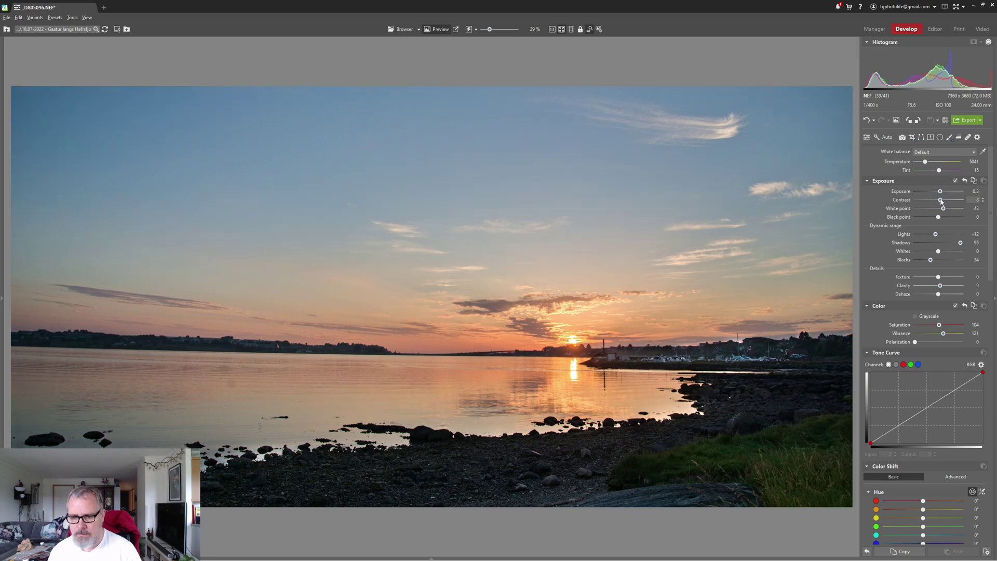
left_click_drag(942, 202, 944, 202)
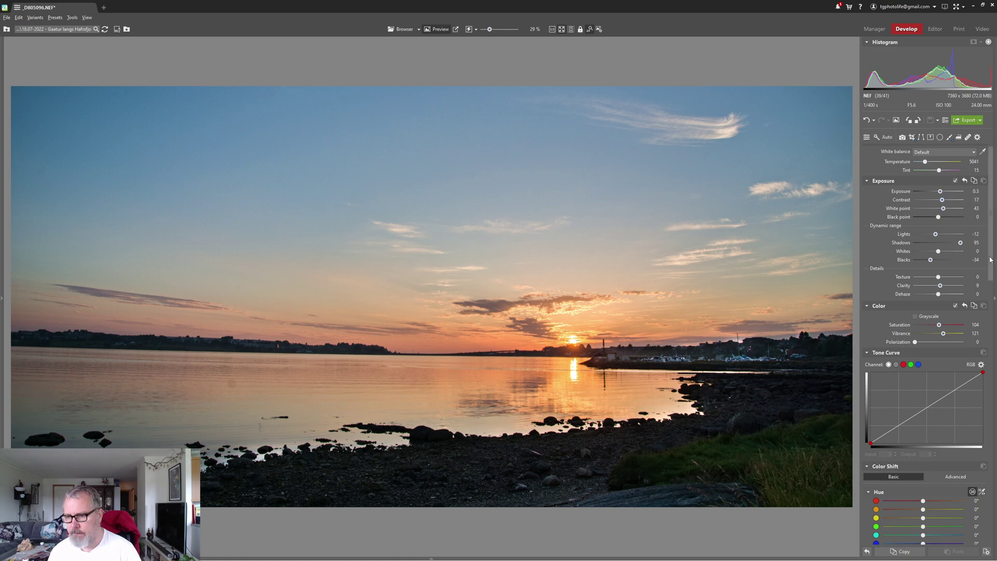
left_click_drag(992, 262, 993, 309)
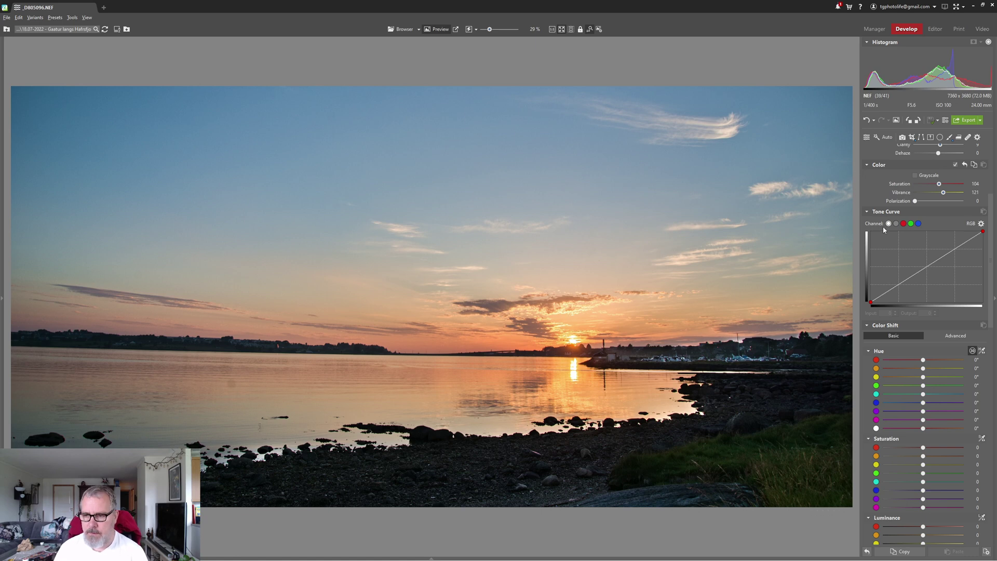
mouse_move(889, 228)
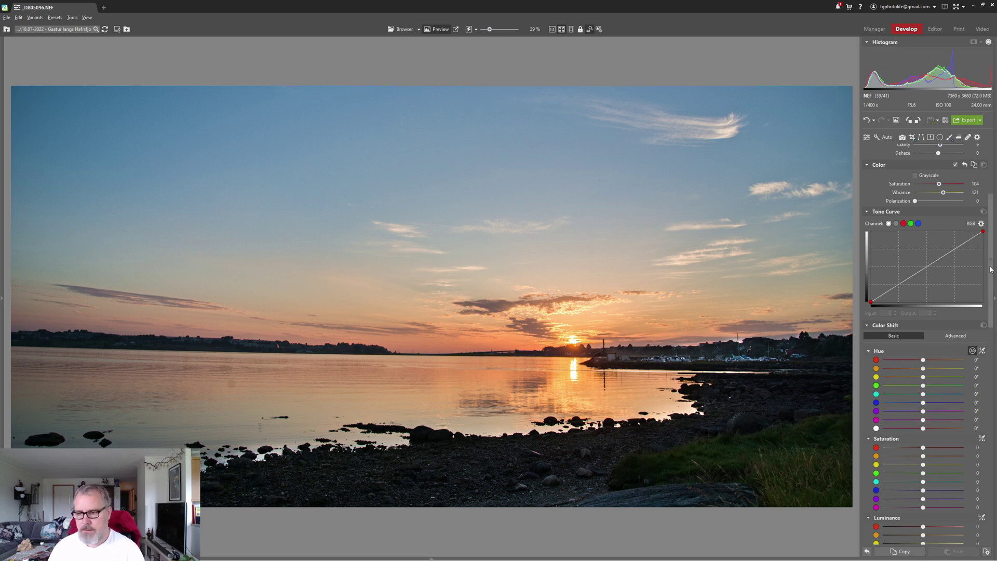
left_click_drag(991, 271, 996, 302)
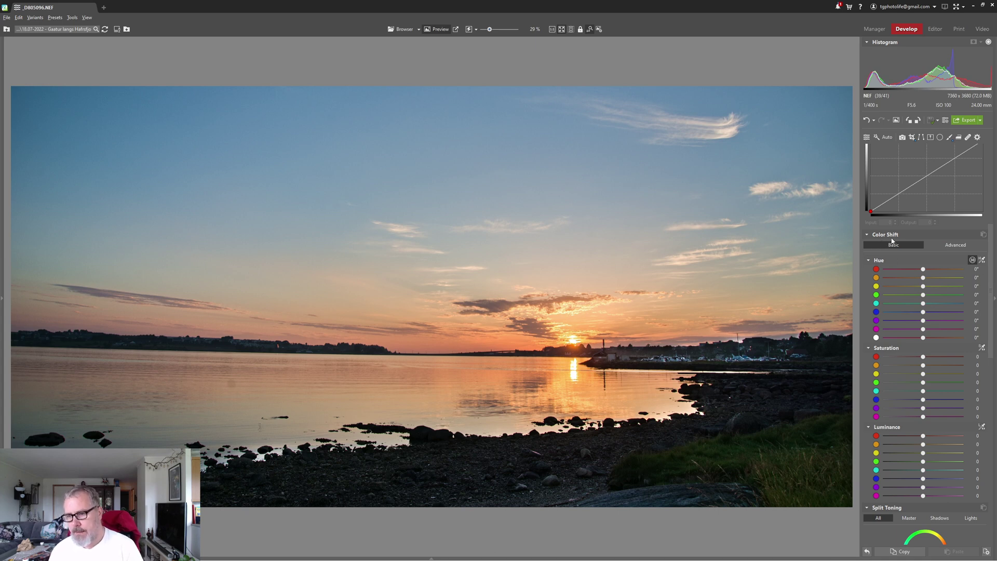
- In Advanced Color Shift, raise the sky blues' saturation by 37 and widen the blue range
left_click(946, 246)
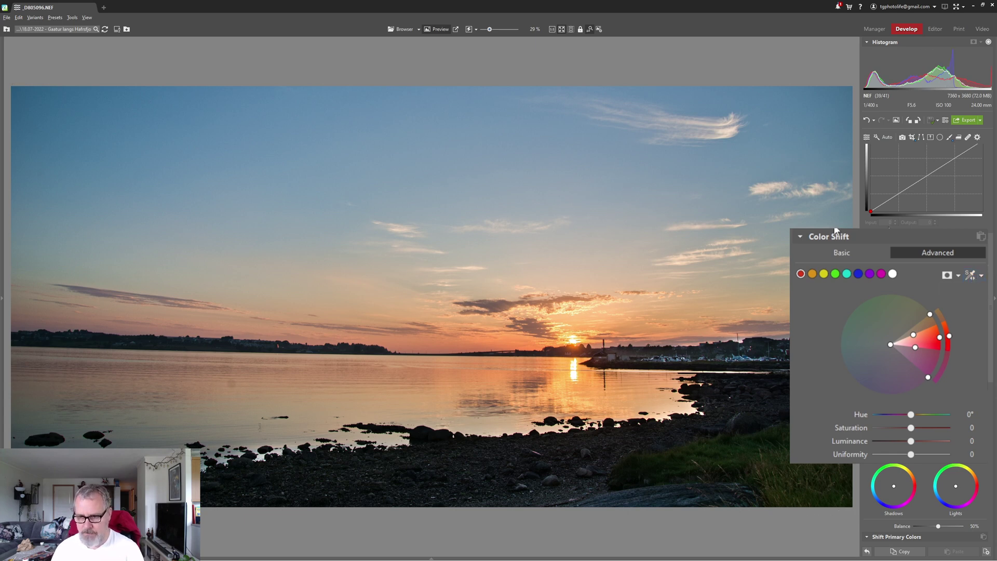
left_click(971, 277)
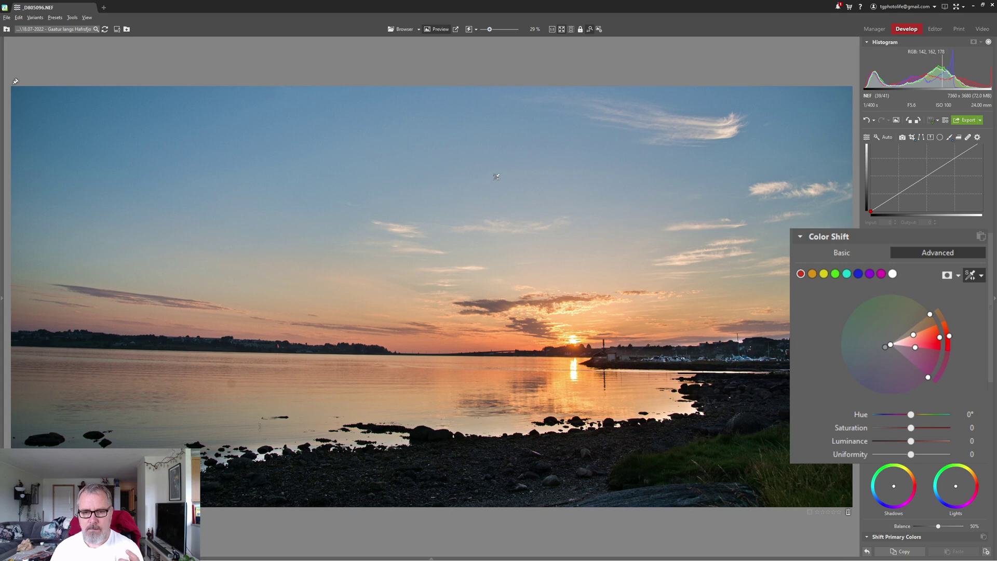
left_click(497, 176)
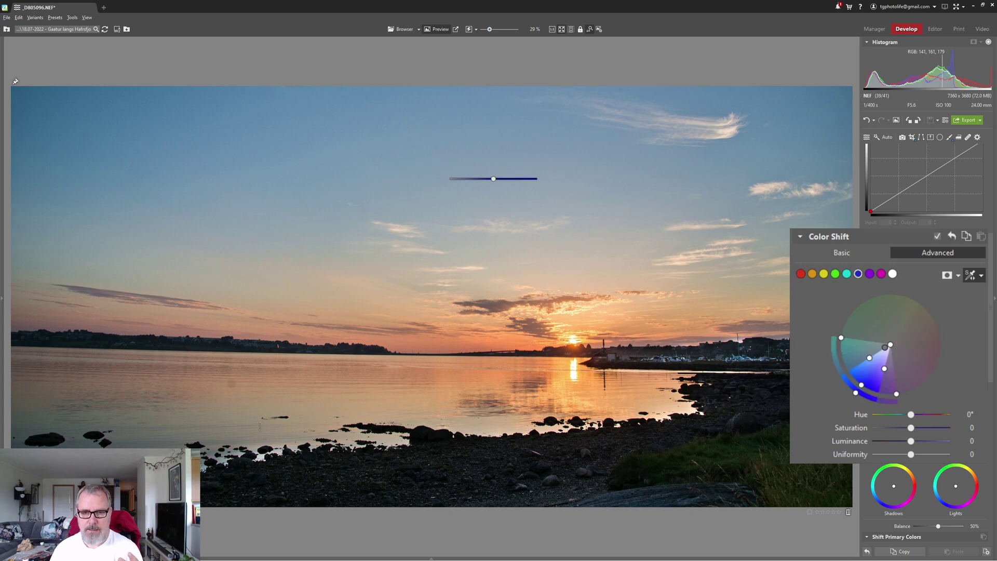
left_click_drag(493, 179, 509, 178)
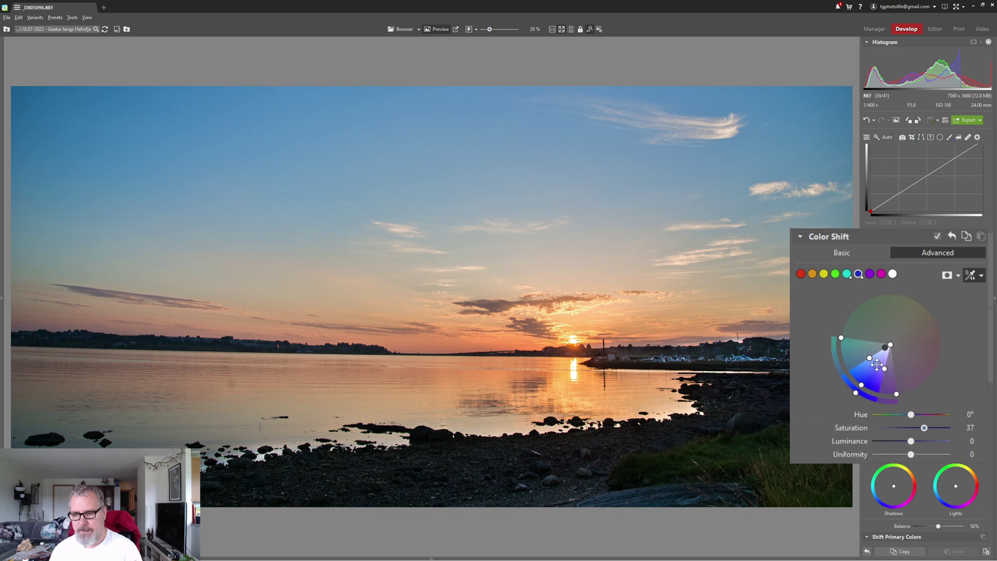
left_click_drag(871, 365, 866, 361)
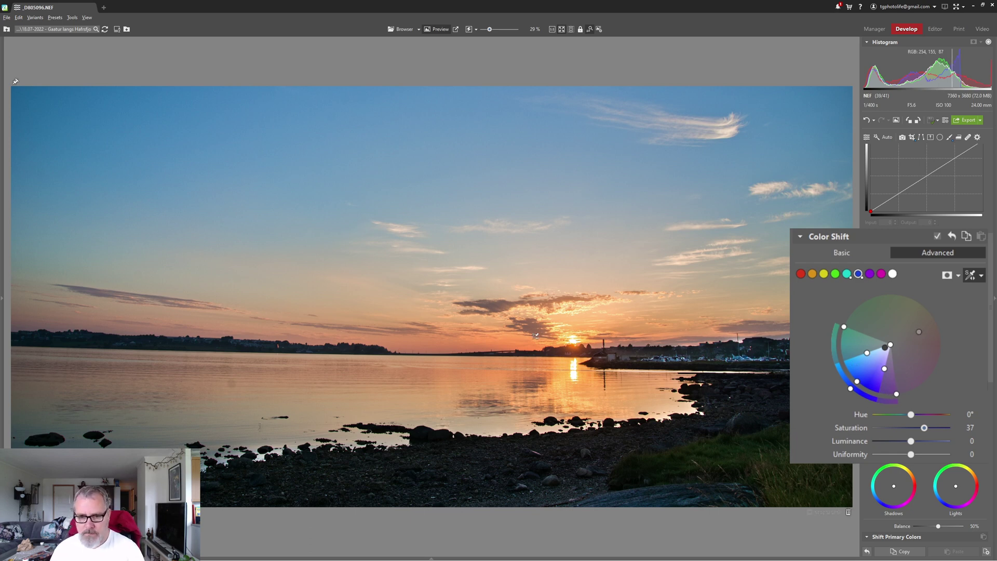
- Set the red tones near the sun to saturation 16 and luminance -13 in Color Shift
left_click(514, 340)
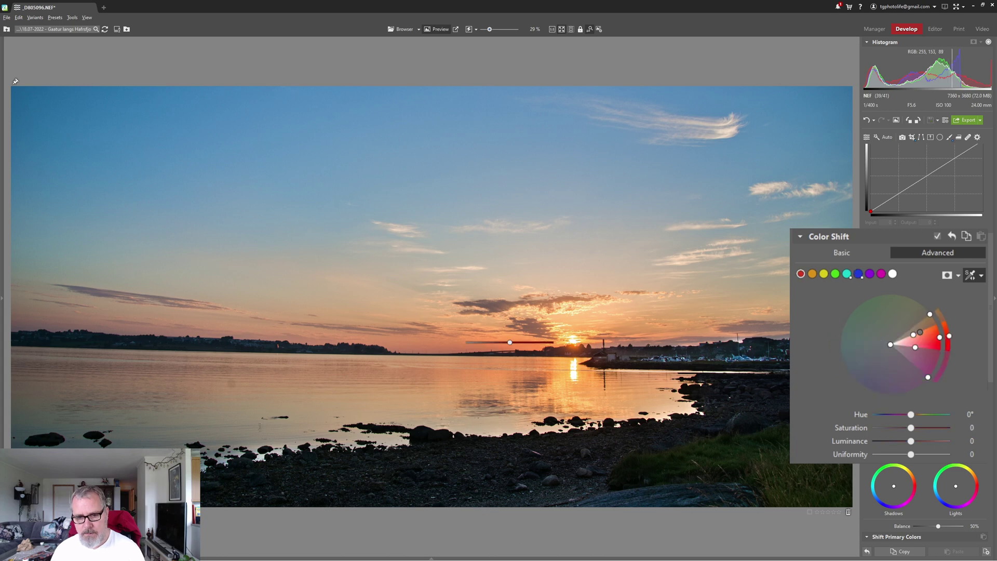
left_click_drag(512, 342, 516, 342)
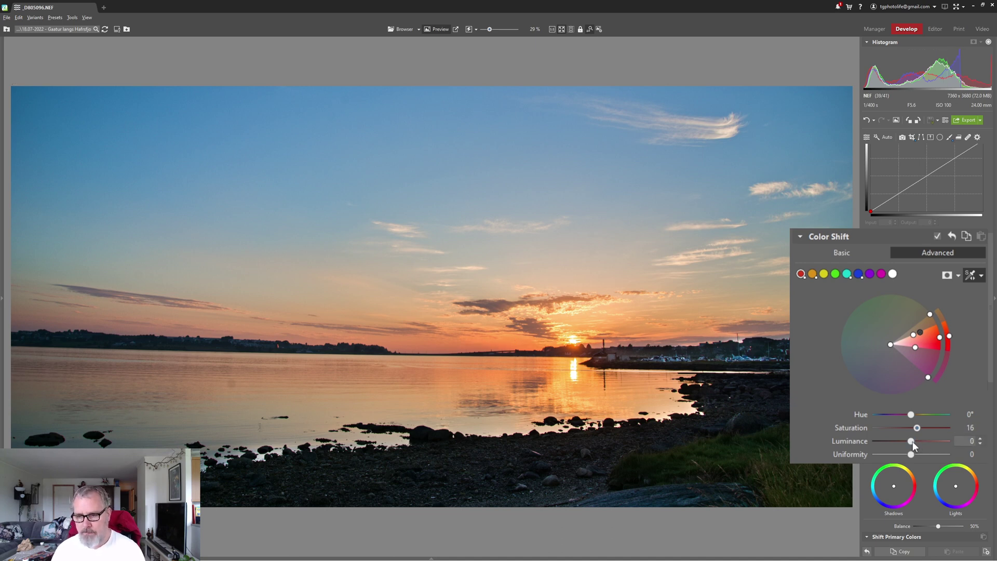
left_click_drag(912, 441, 907, 443)
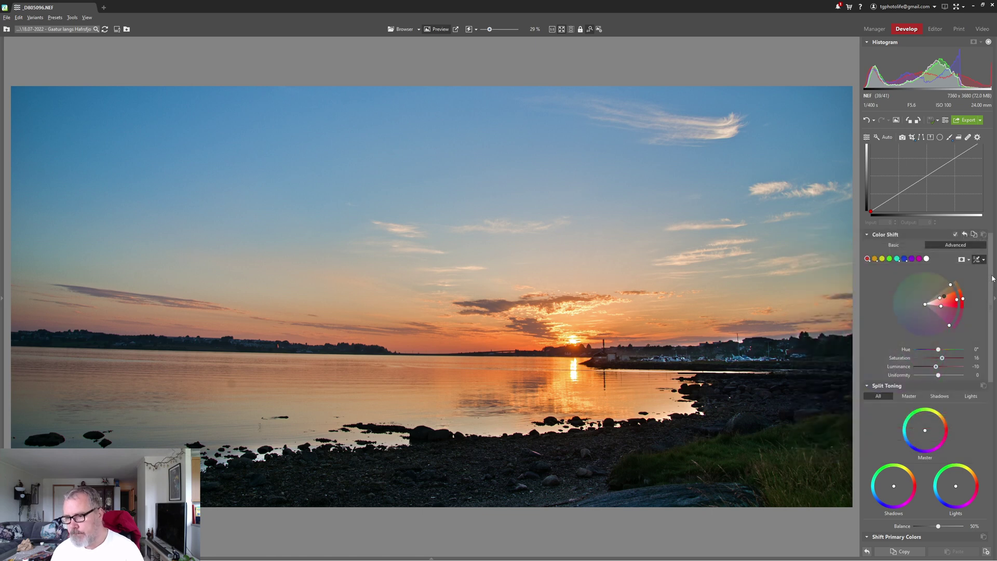
- Tint the highlights pink, add a subtle shadow tint, and raise Split Toning Balance to 66%
scroll(986, 304, "down", 1)
scroll(986, 304, "down", 4)
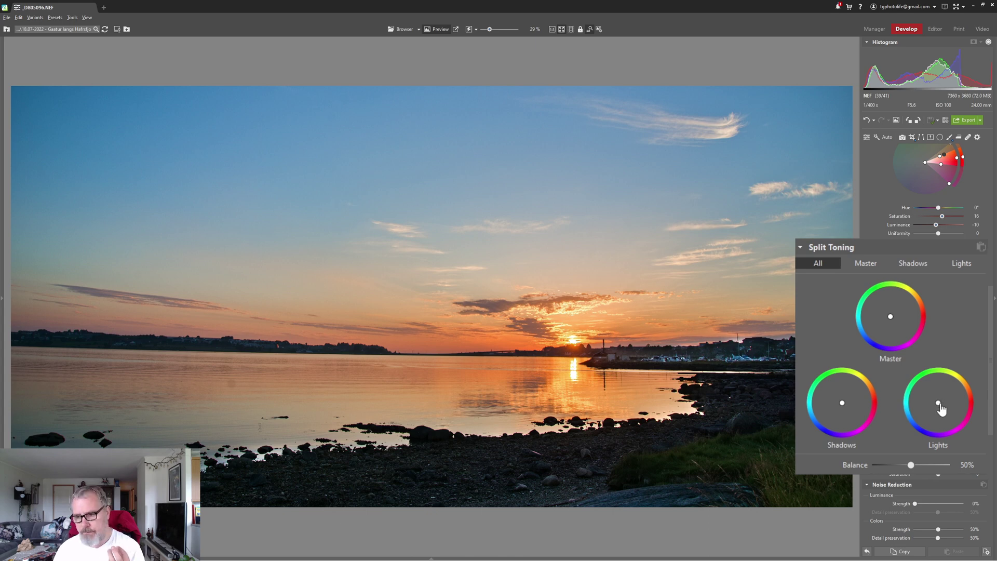
left_click_drag(941, 409, 945, 415)
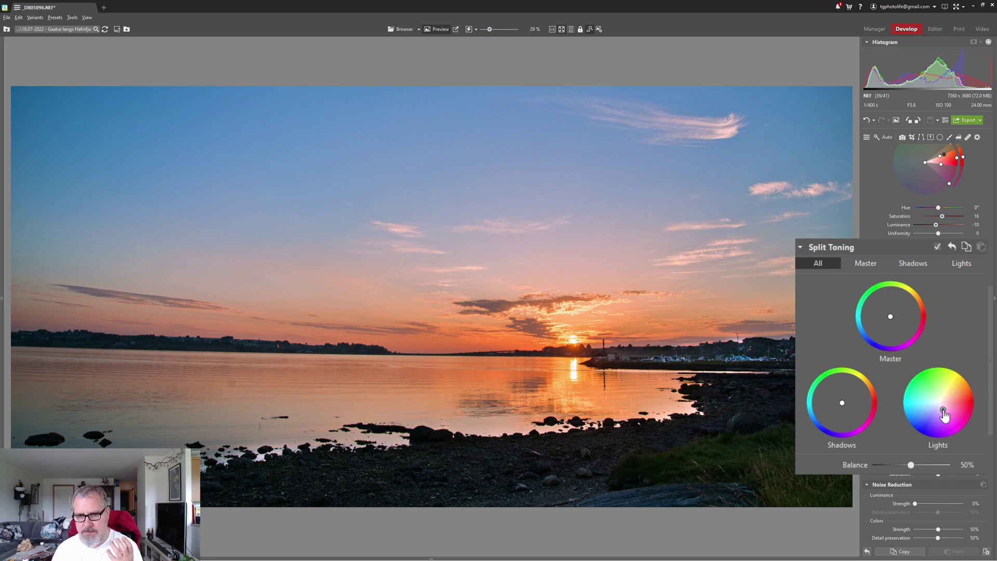
left_click_drag(945, 416, 942, 413)
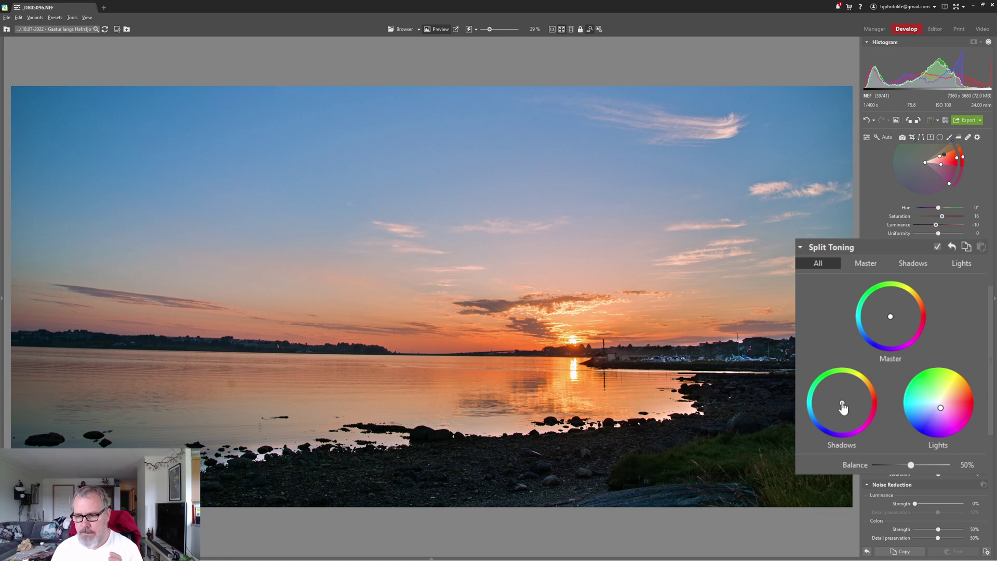
left_click_drag(842, 403, 834, 407)
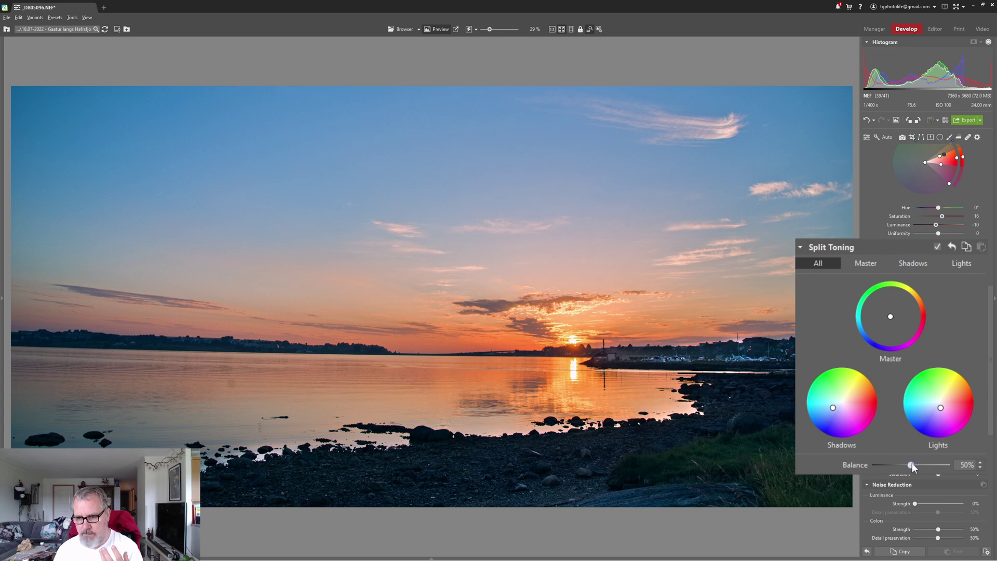
left_click_drag(912, 463, 922, 462)
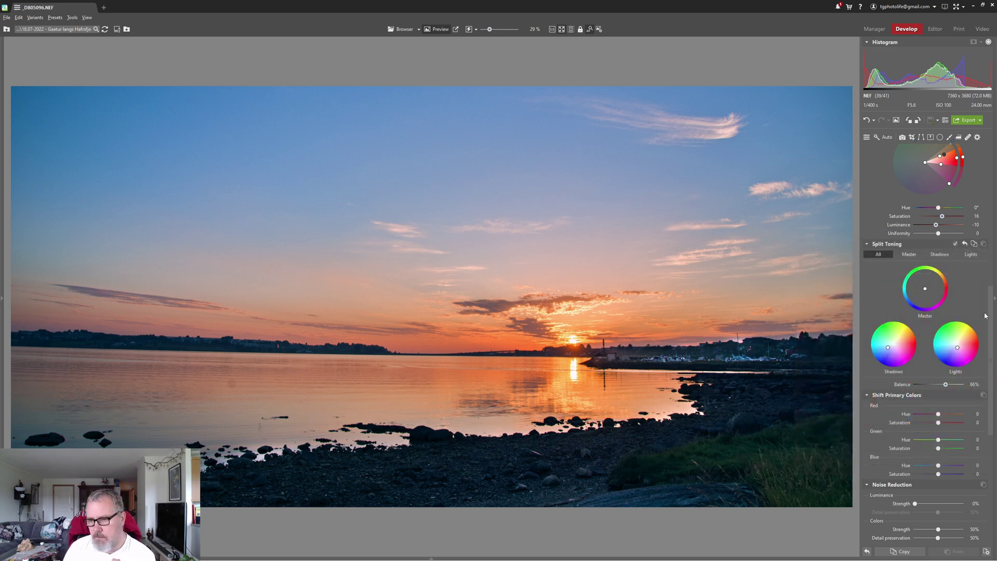
- Zoom the photo to 100% and pan across the sun, harbour boats and rocky shoreline
left_click_drag(992, 333, 991, 407)
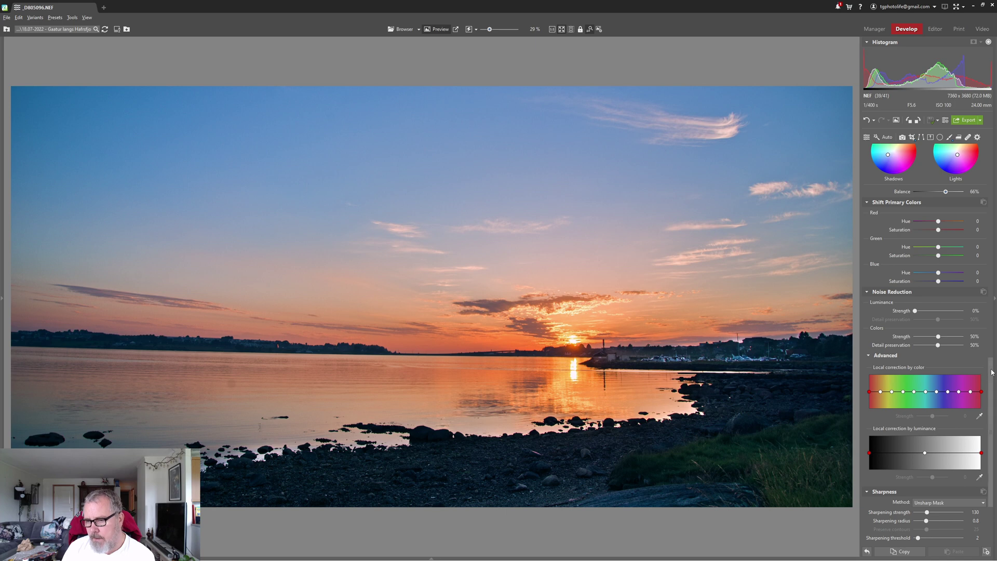
left_click_drag(987, 376, 988, 246)
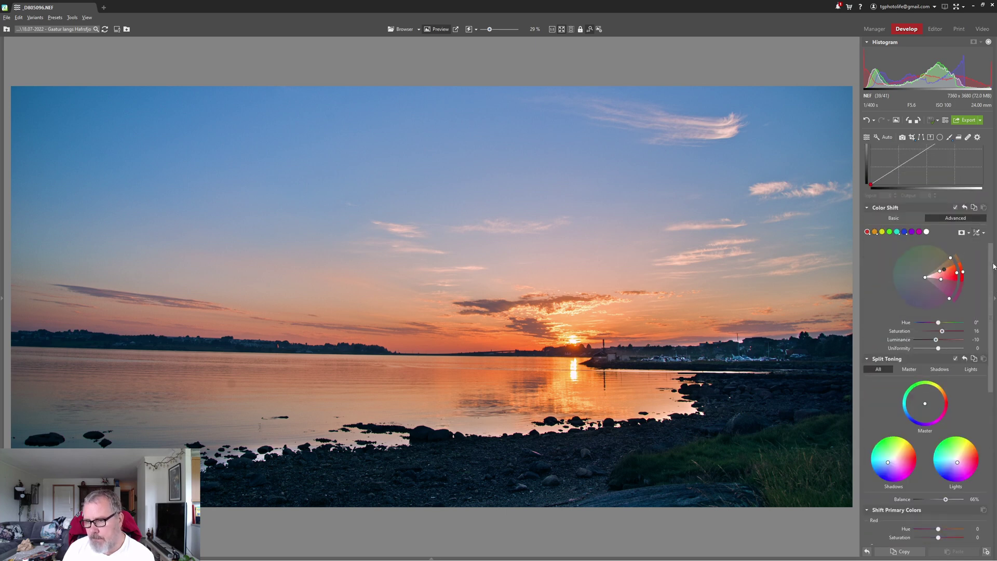
left_click_drag(990, 268, 990, 342)
left_click(573, 347)
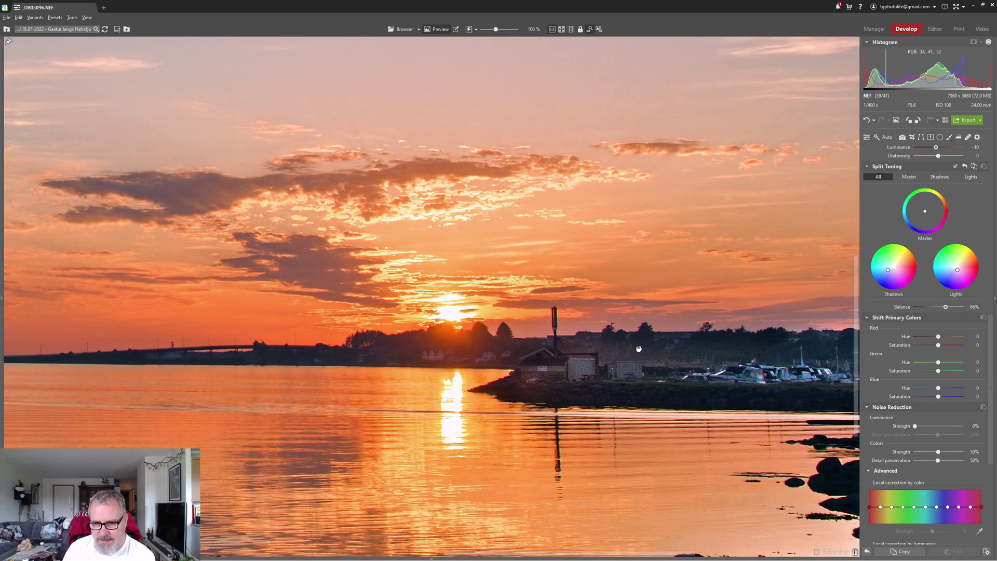
left_click_drag(765, 357, 741, 367)
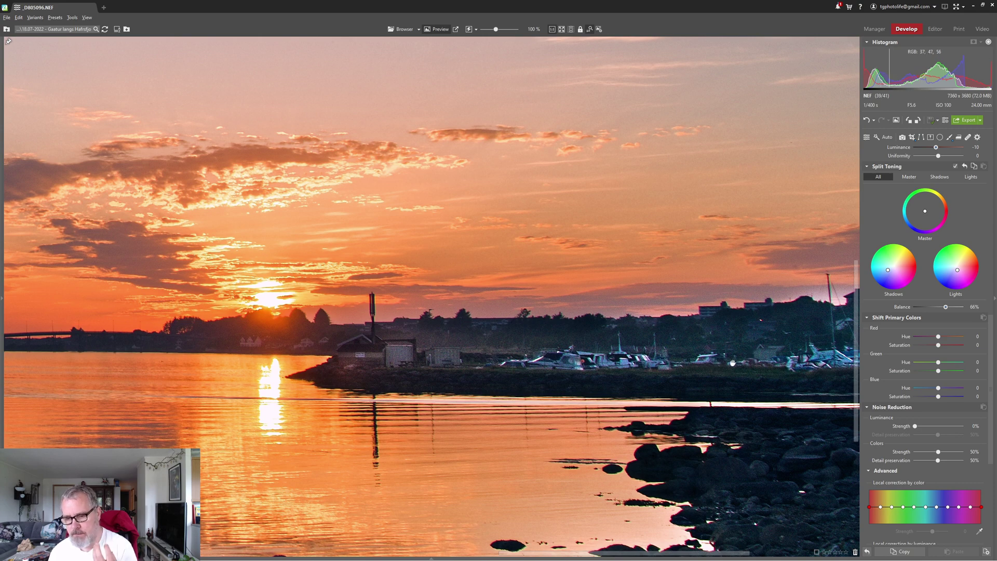
left_click_drag(736, 355, 619, 281)
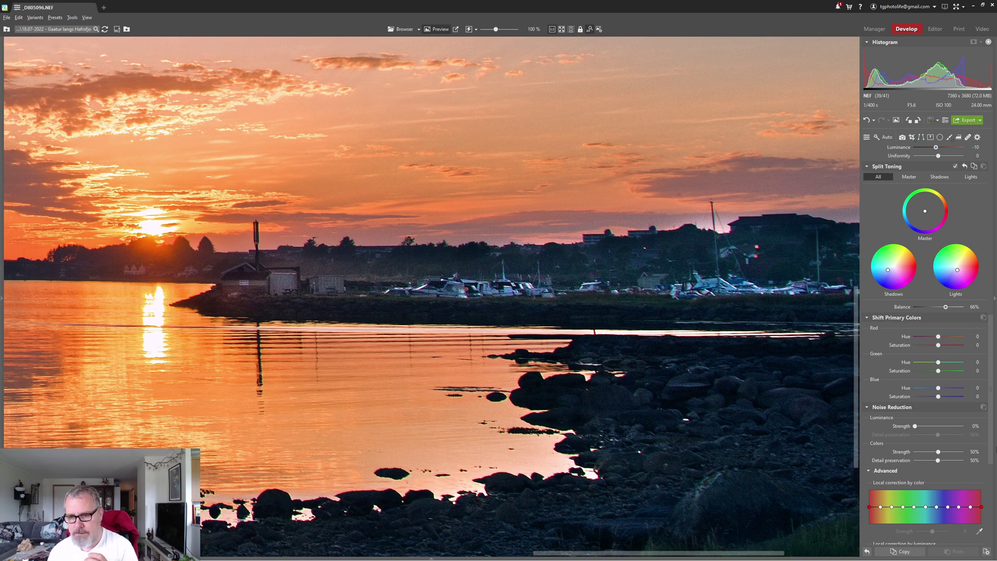
scroll(899, 413, "down", 1)
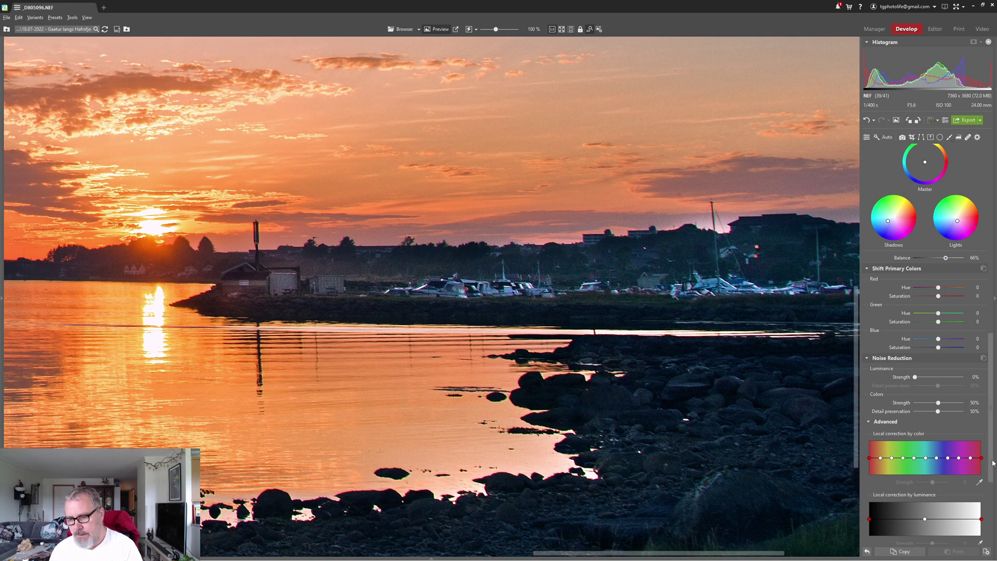
scroll(992, 466, "down", 3)
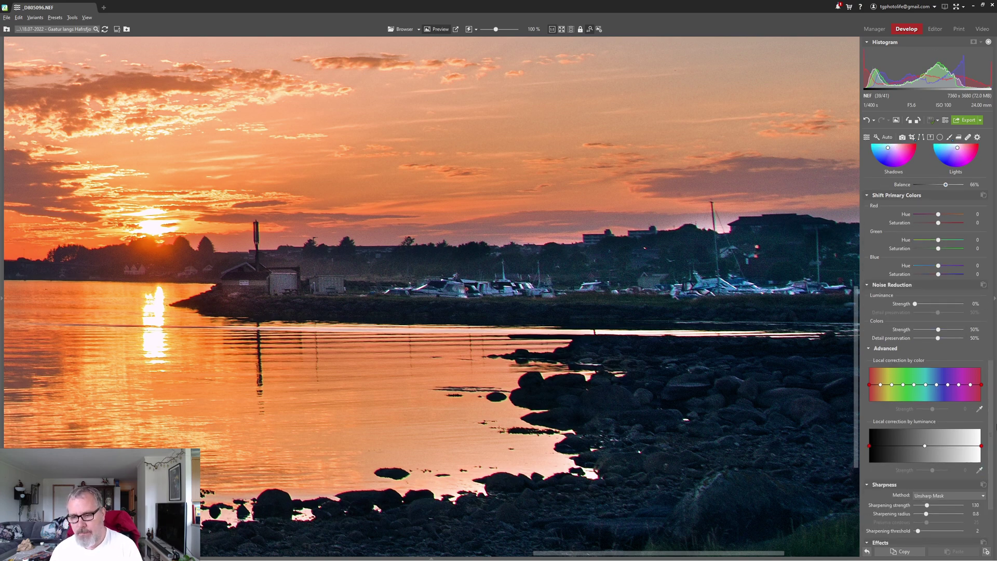
- Add dark-tone points at strength 46 on the luminance noise curve and set Luminance Strength to 9%
left_click(979, 470)
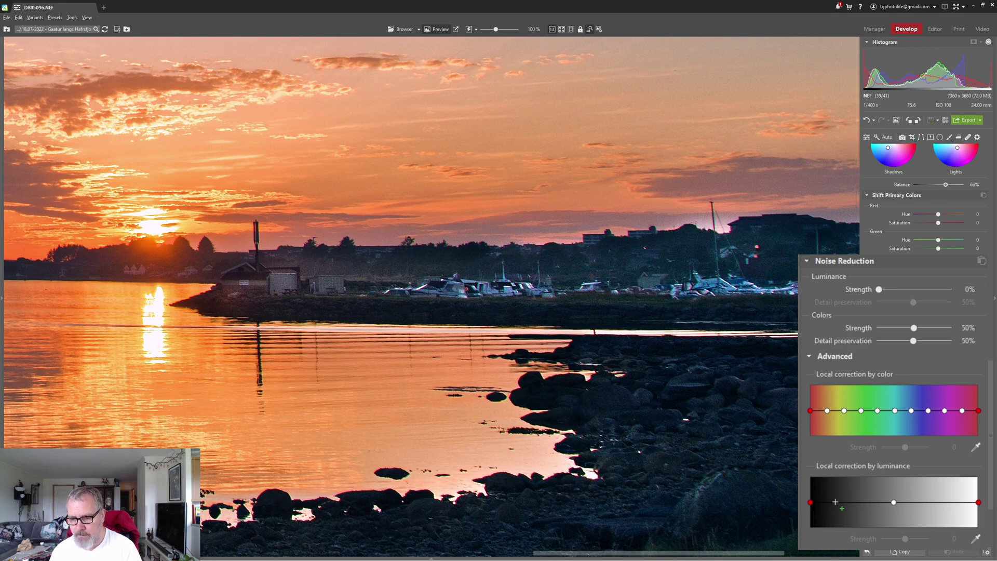
left_click_drag(836, 502, 835, 493)
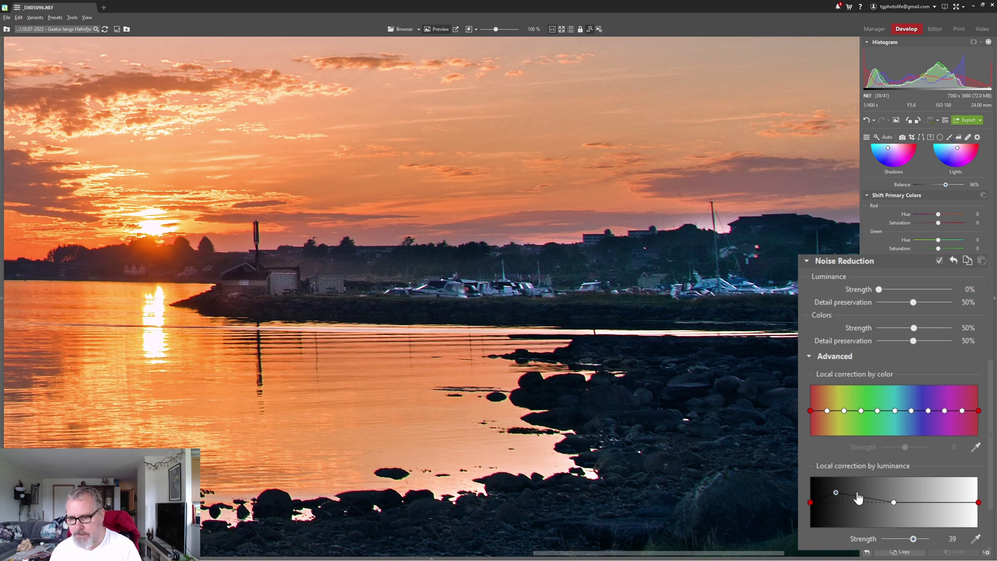
left_click_drag(855, 493, 857, 489)
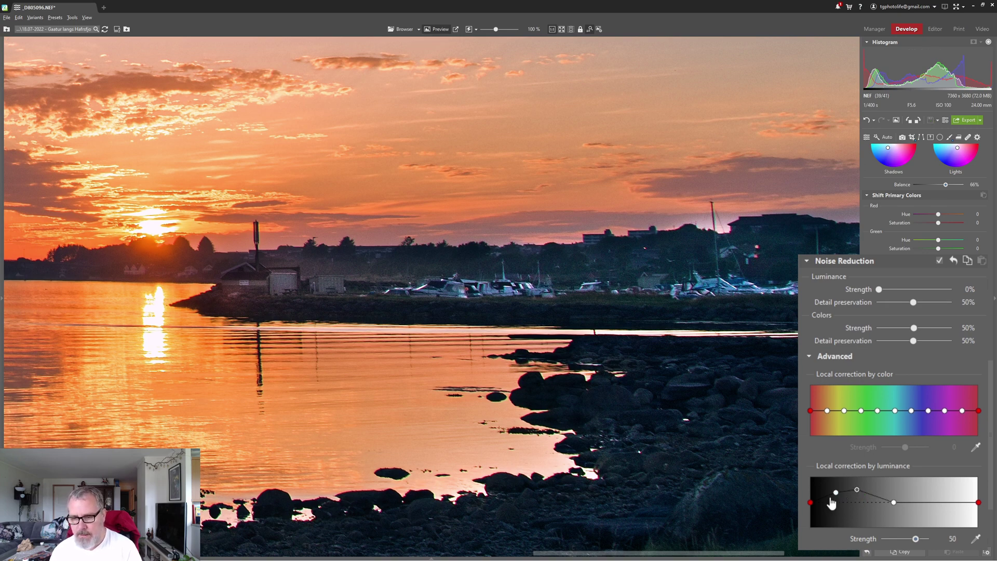
left_click_drag(826, 495, 821, 492)
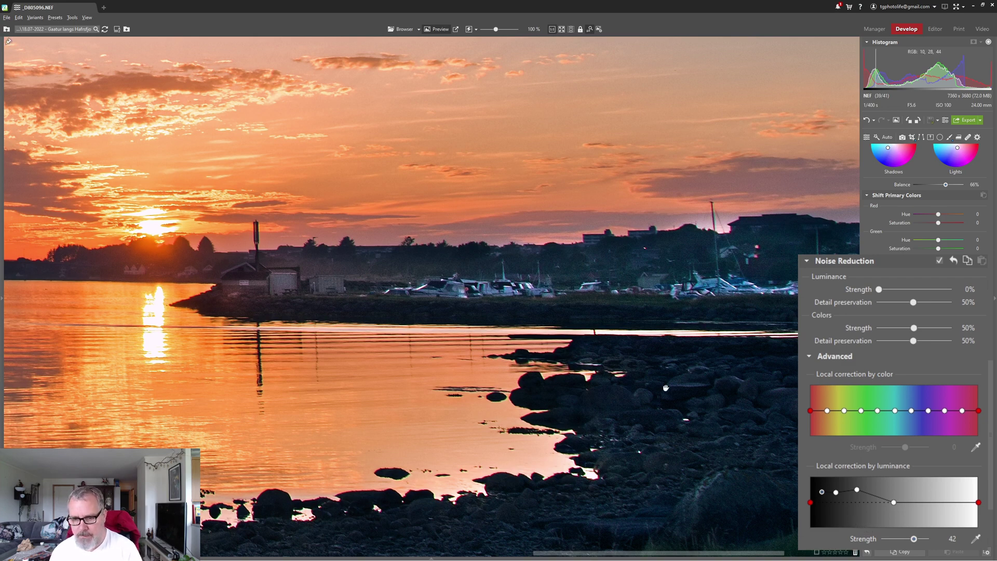
left_click(835, 493)
left_click_drag(835, 497, 839, 497)
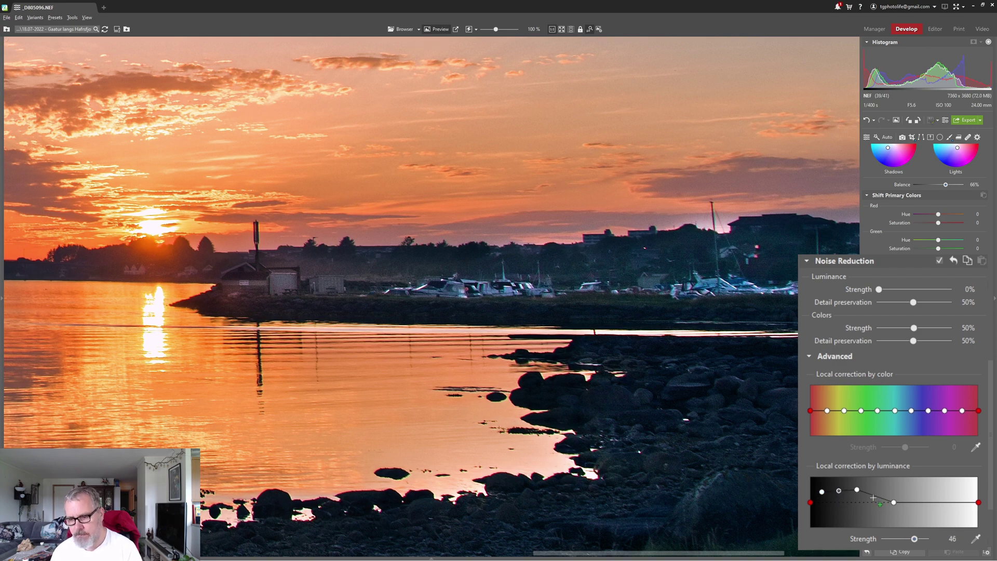
left_click_drag(880, 289, 885, 289)
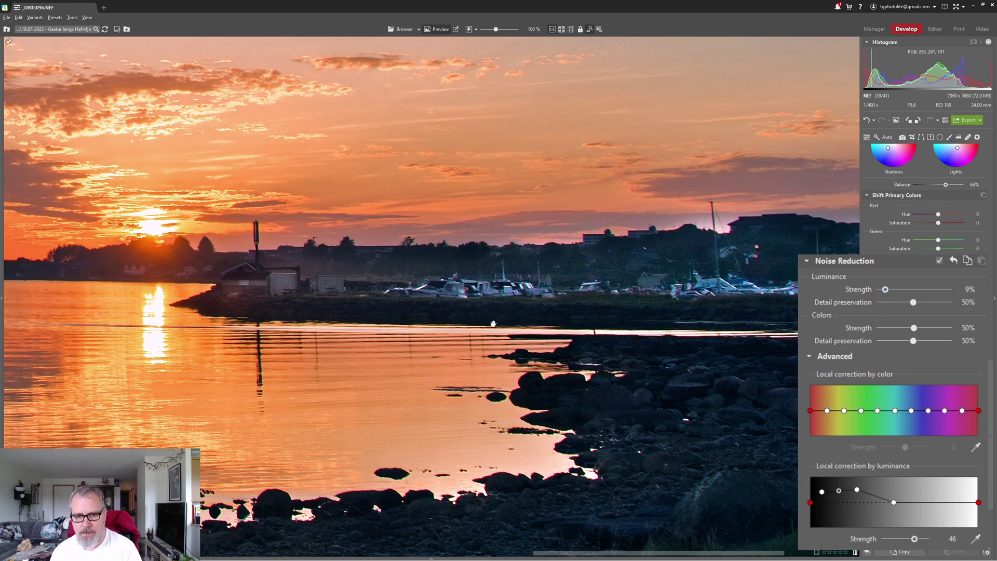
left_click(476, 304)
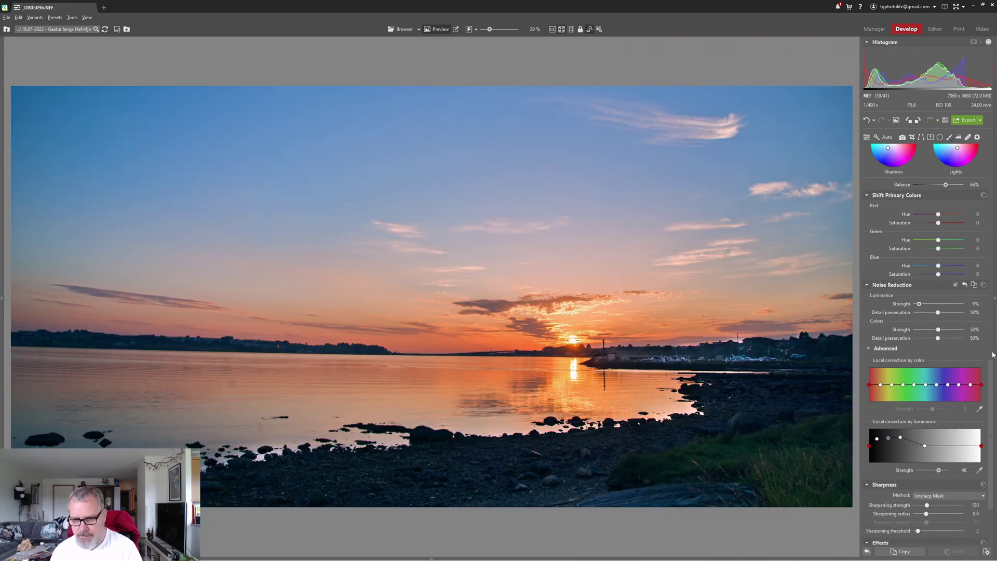
- Set Vignetting Strength to -17% under Effects
left_click_drag(994, 353, 995, 431)
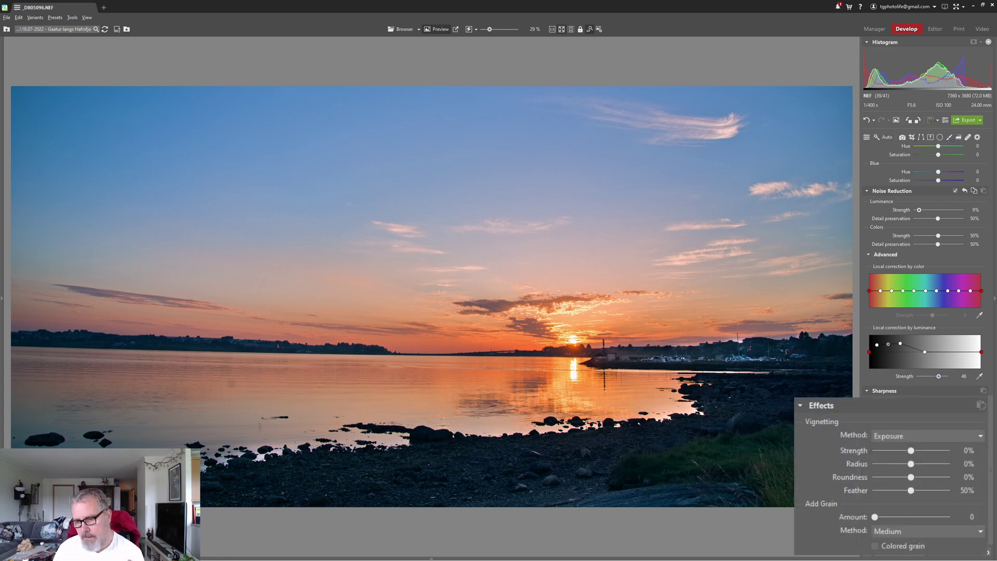
left_click(902, 450)
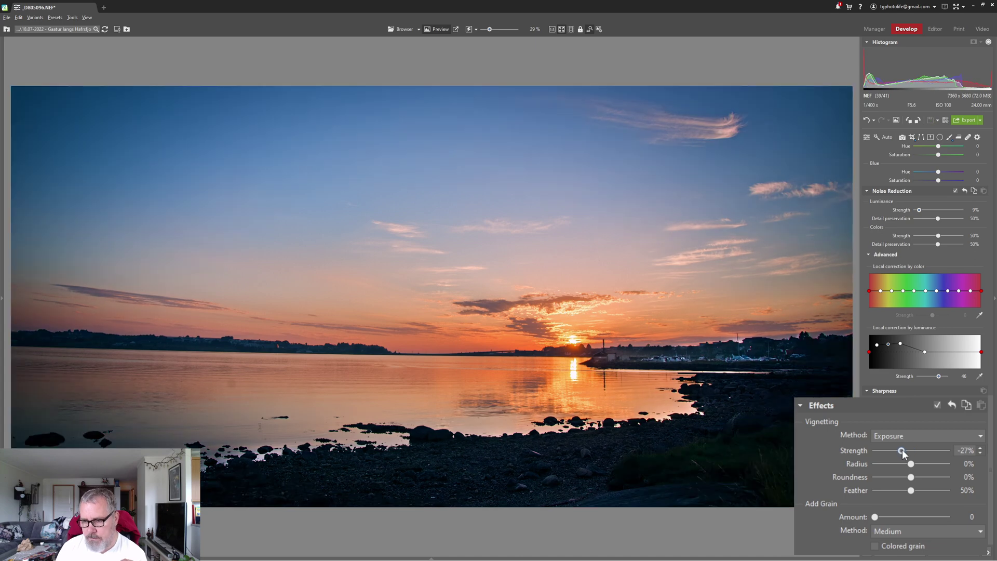
left_click(905, 450)
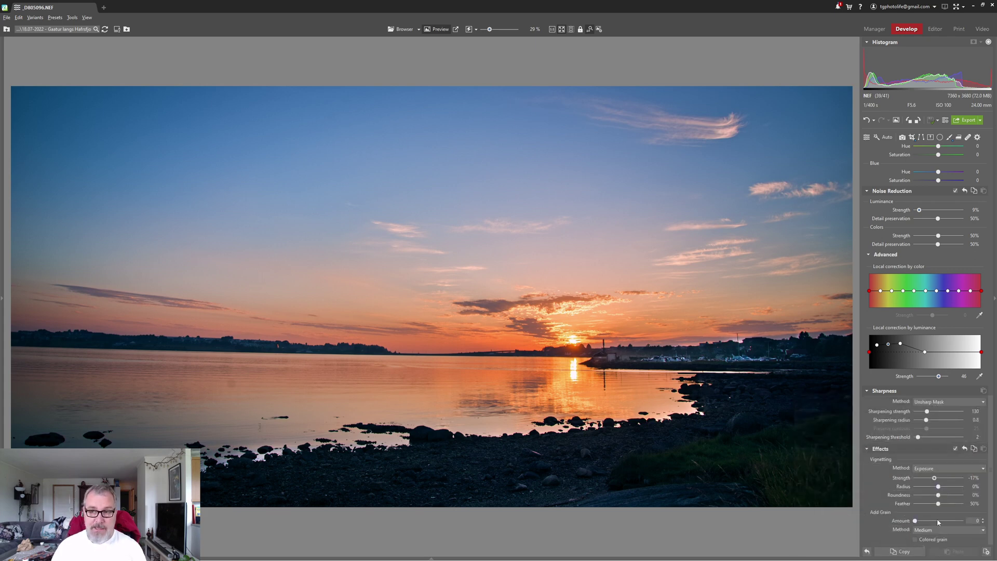
left_click_drag(992, 436, 995, 222)
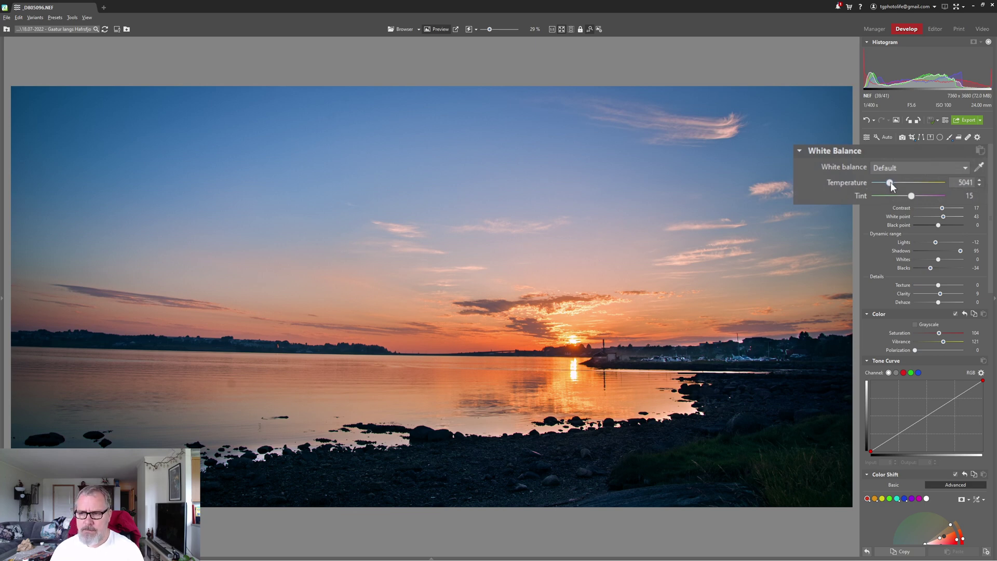
- Set White Balance Temperature to 5100 and Tint to 20
left_click_drag(891, 183, 891, 184)
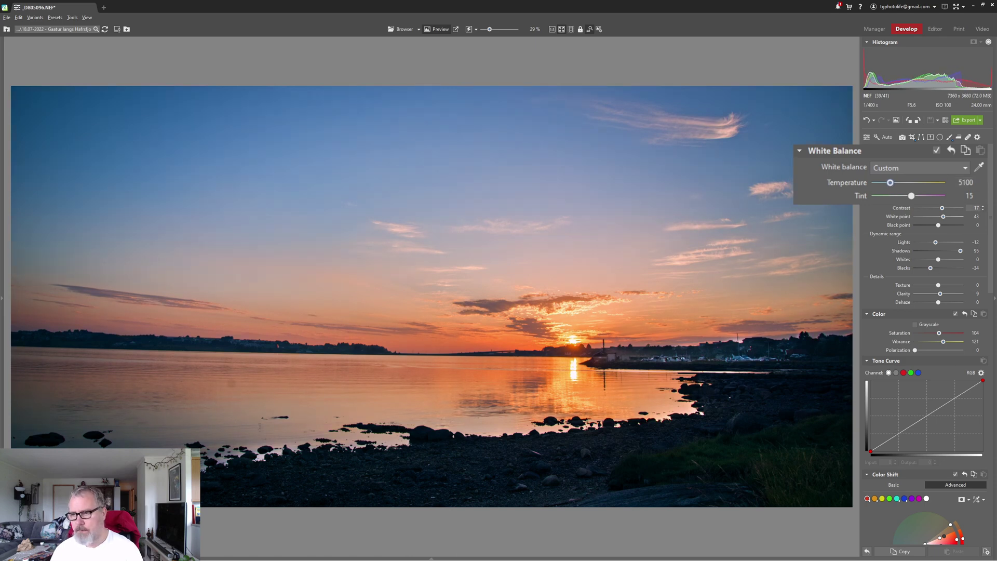
left_click_drag(912, 196, 913, 196)
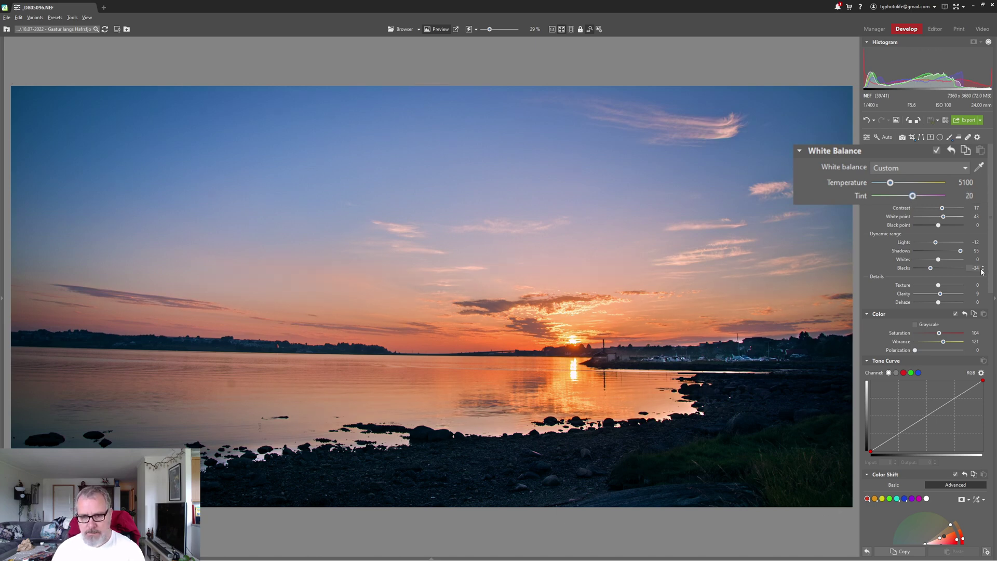
scroll(994, 294, "down", 2)
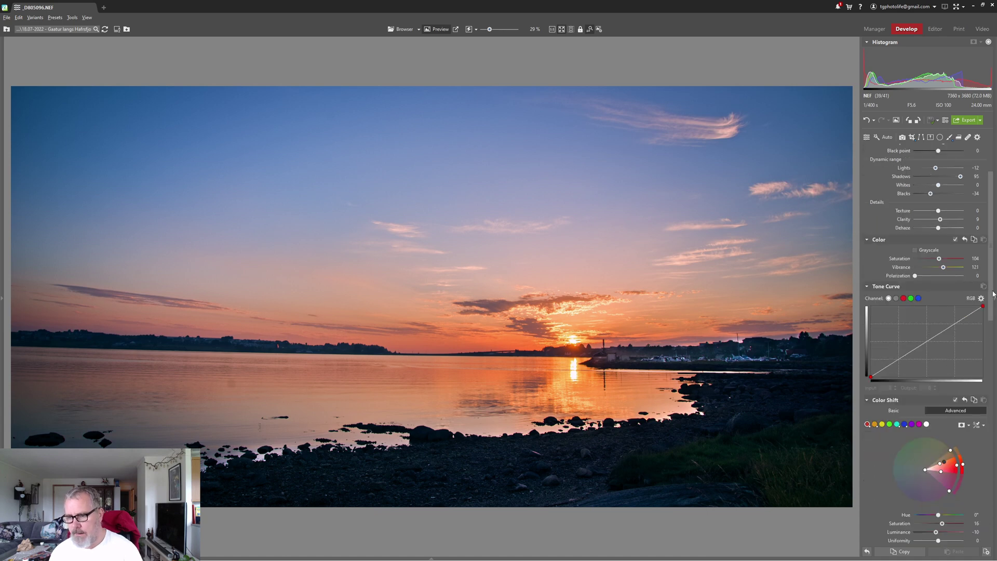
scroll(993, 294, "up", 2)
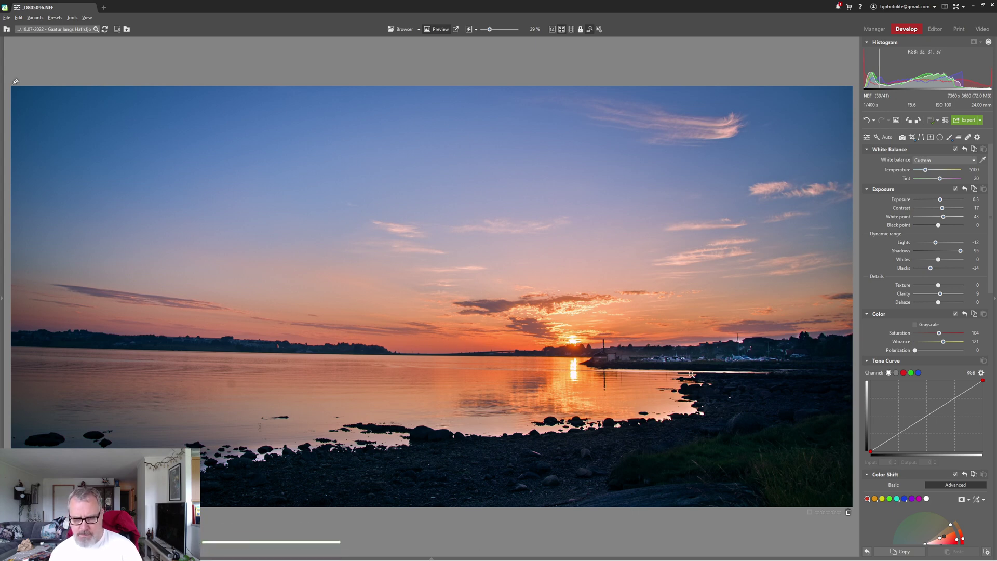
- Set the Color Shift Hue of the sunset's red-orange tones to -5°
left_click_drag(995, 318, 995, 352)
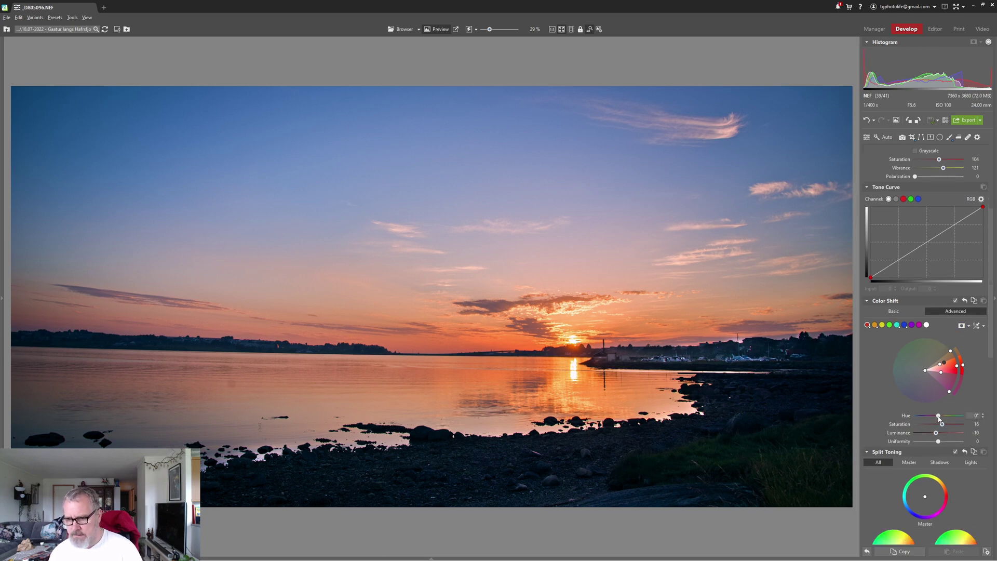
left_click_drag(938, 416, 938, 419)
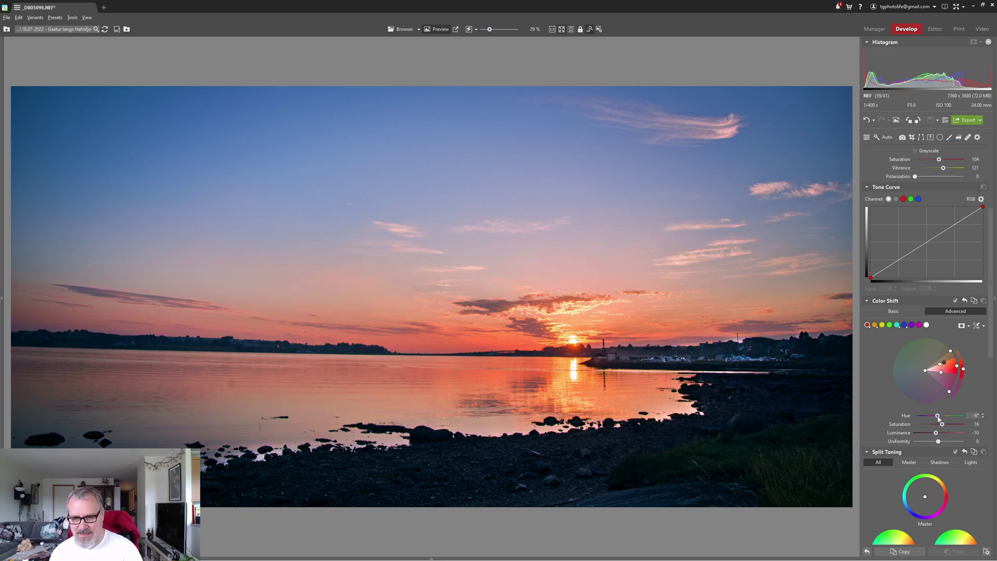
left_click(983, 415)
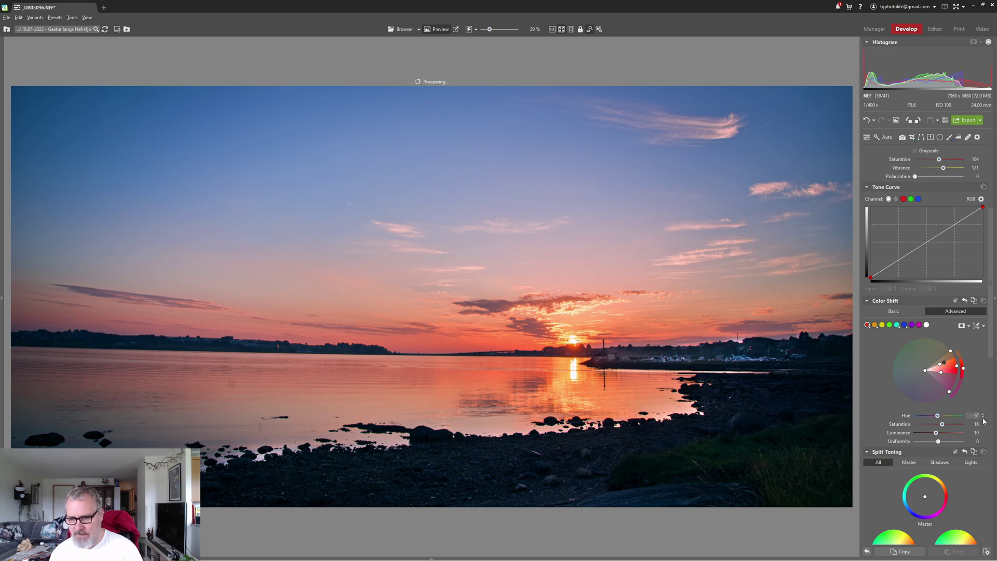